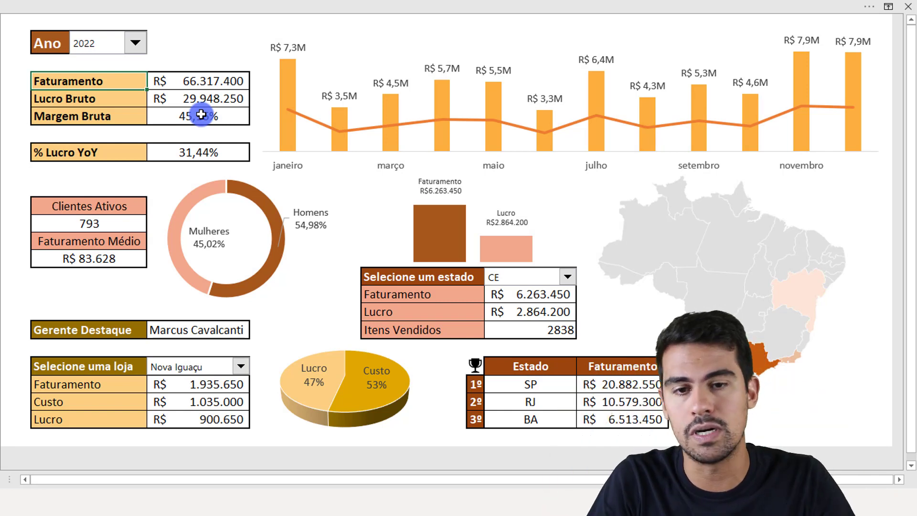
# Switch the Ano year selector to 2021, then change it to 2020
pyautogui.click(125, 43)
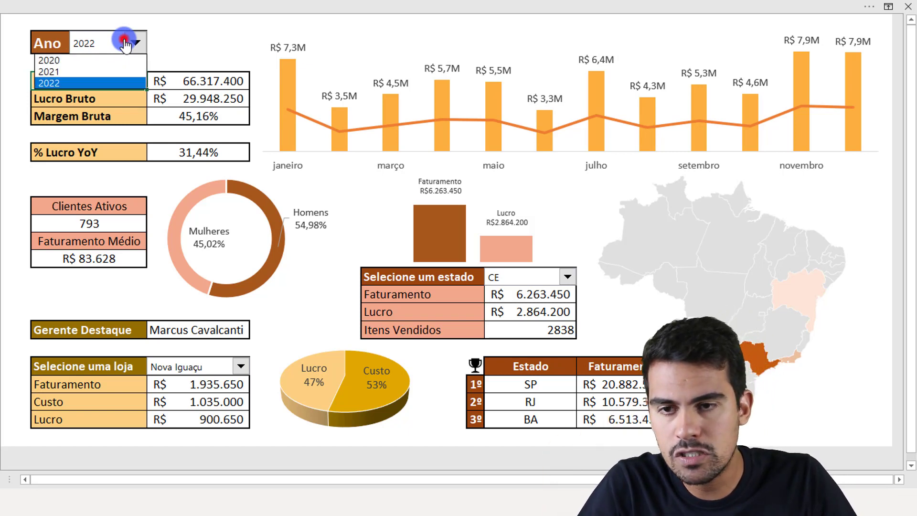
pyautogui.click(101, 71)
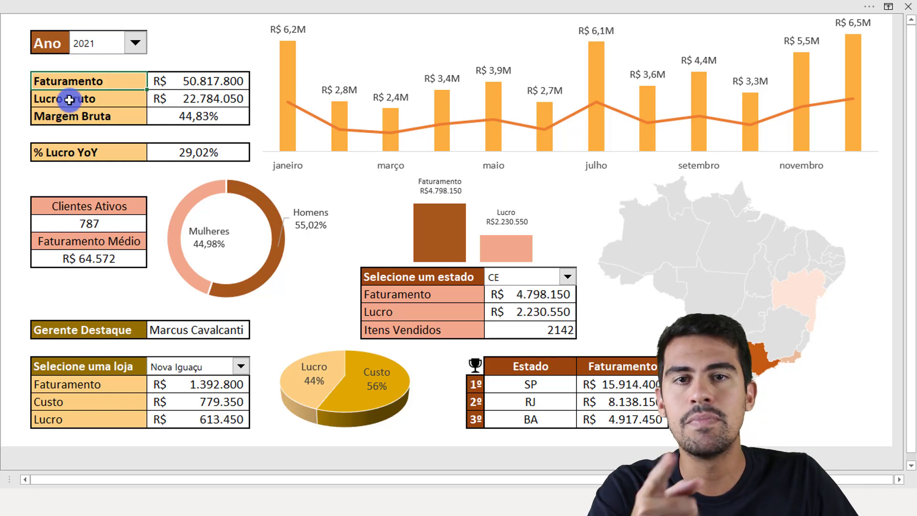
pyautogui.click(97, 43)
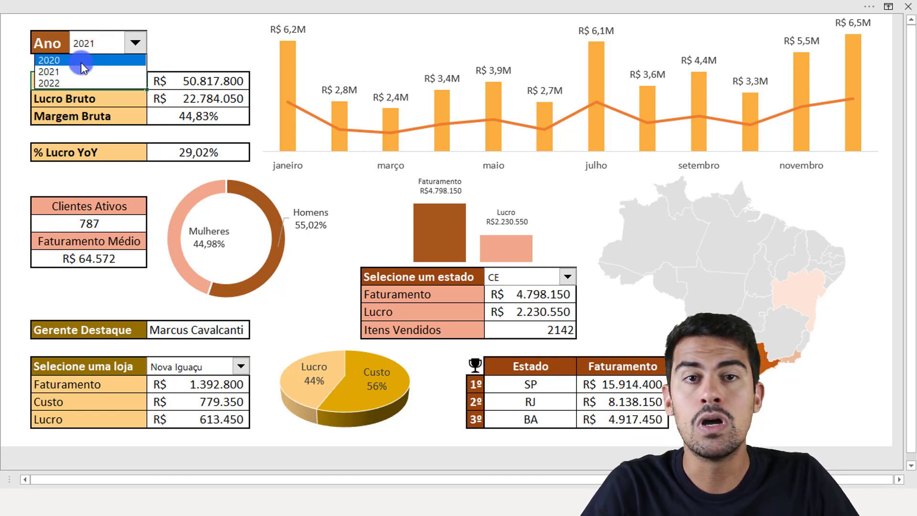
pyautogui.press('Down')
pyautogui.press('Down')
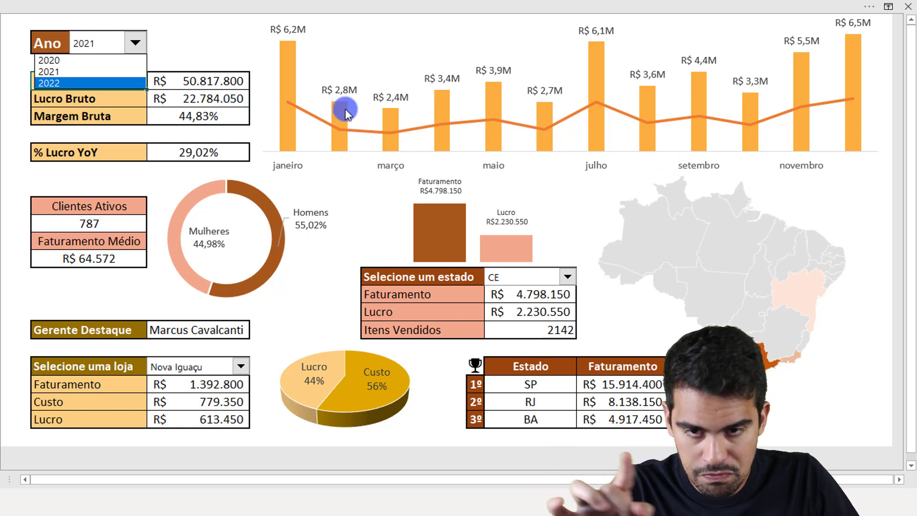
pyautogui.click(116, 70)
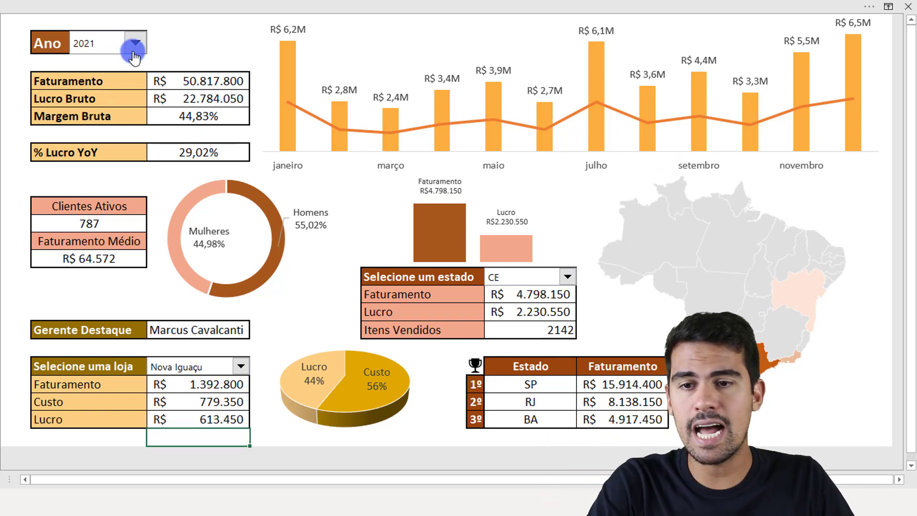
pyautogui.click(136, 44)
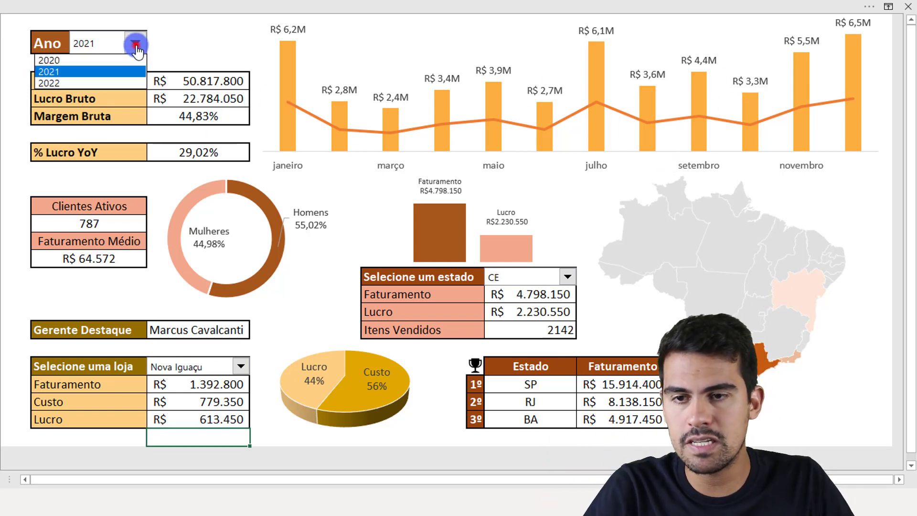
pyautogui.click(53, 61)
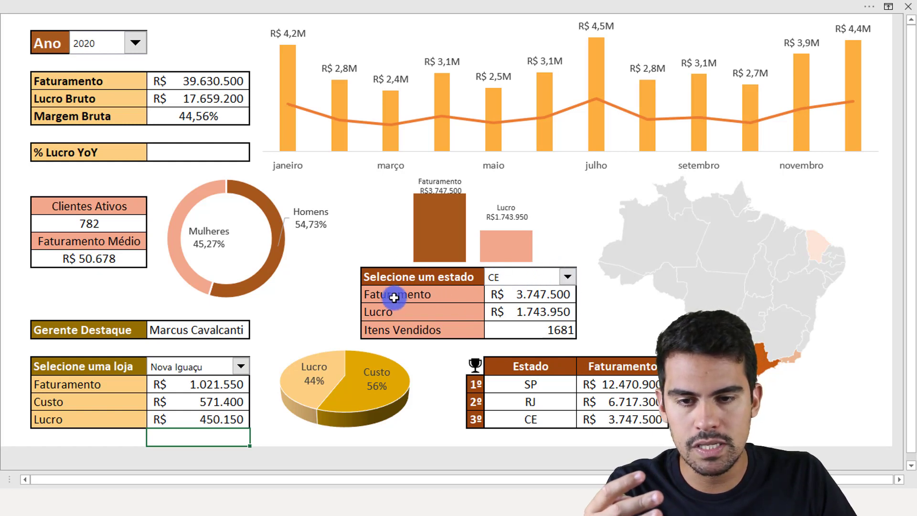
# Choose RJ in the state selector and check its revenue, profit and items figures
pyautogui.click(566, 277)
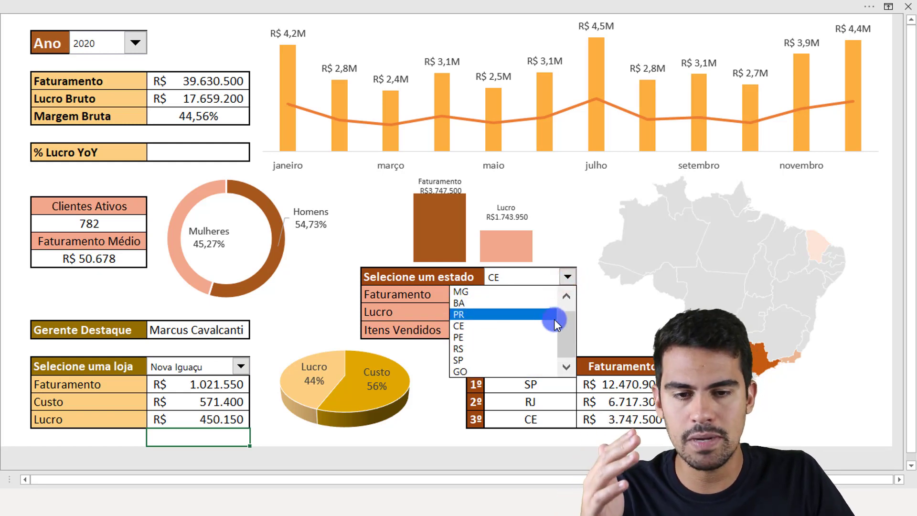
pyautogui.moveTo(564, 326); pyautogui.dragTo(563, 296)
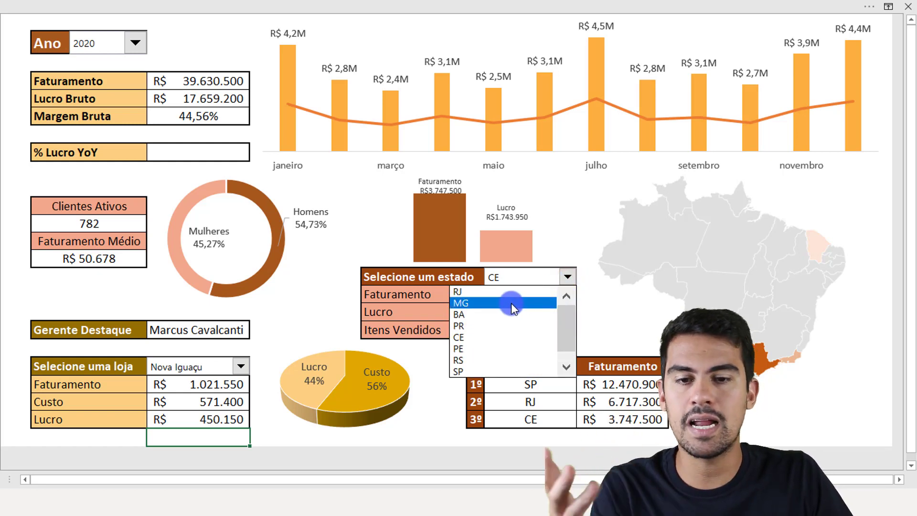
pyautogui.click(463, 292)
pyautogui.moveTo(535, 294); pyautogui.dragTo(534, 323)
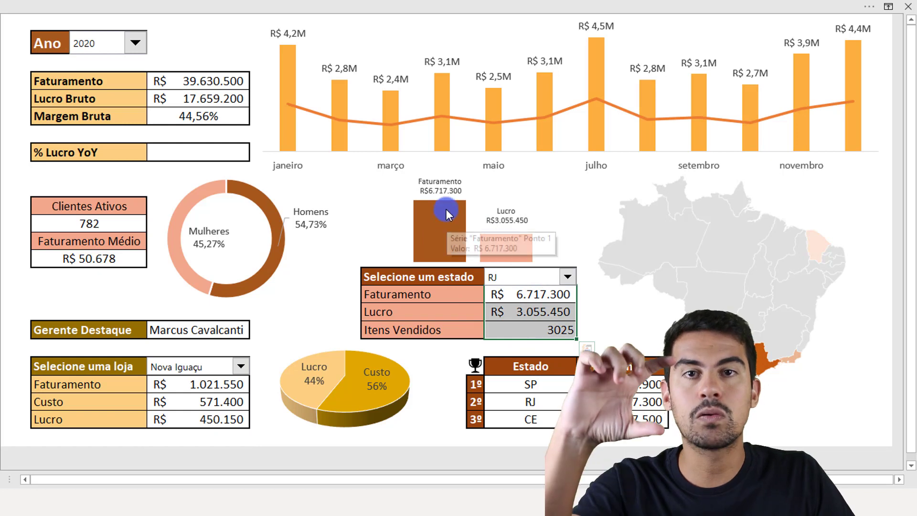
pyautogui.click(549, 305)
# Switch the state to SP and review its revenue, profit and items sold
pyautogui.click(566, 281)
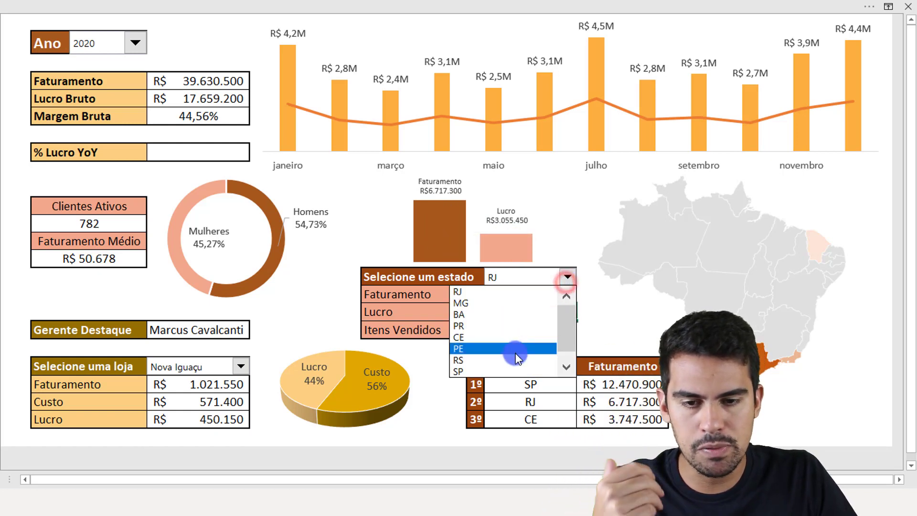
pyautogui.click(507, 371)
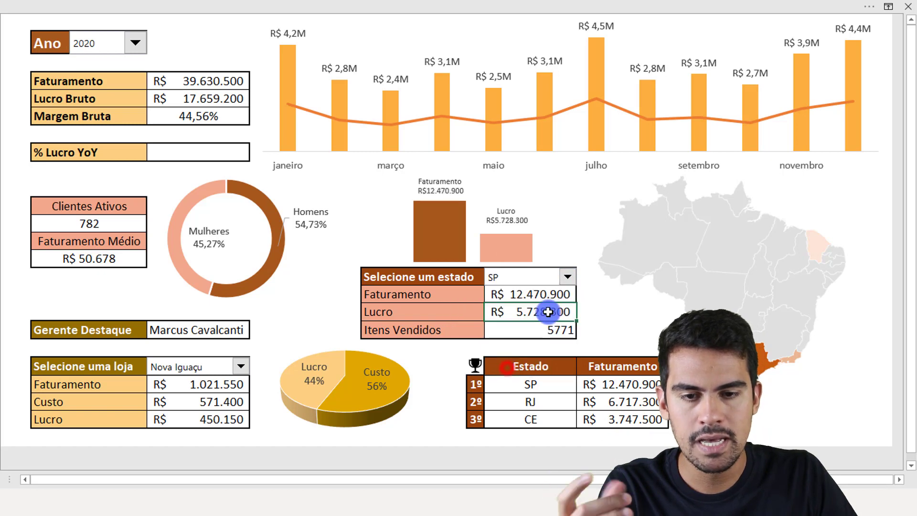
pyautogui.moveTo(539, 294); pyautogui.dragTo(539, 337)
pyautogui.click(516, 290)
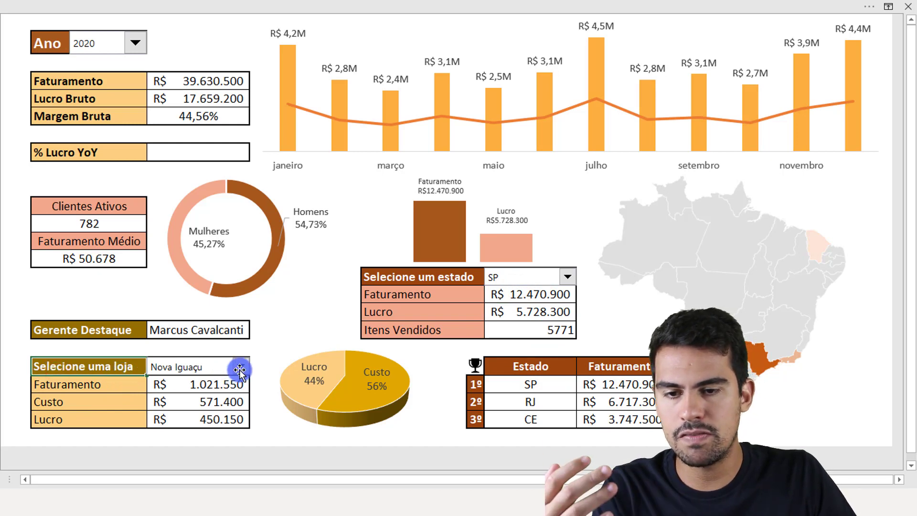
# Pick Recife, then Guarulhos, in the store selector and check each store's figures
pyautogui.click(194, 368)
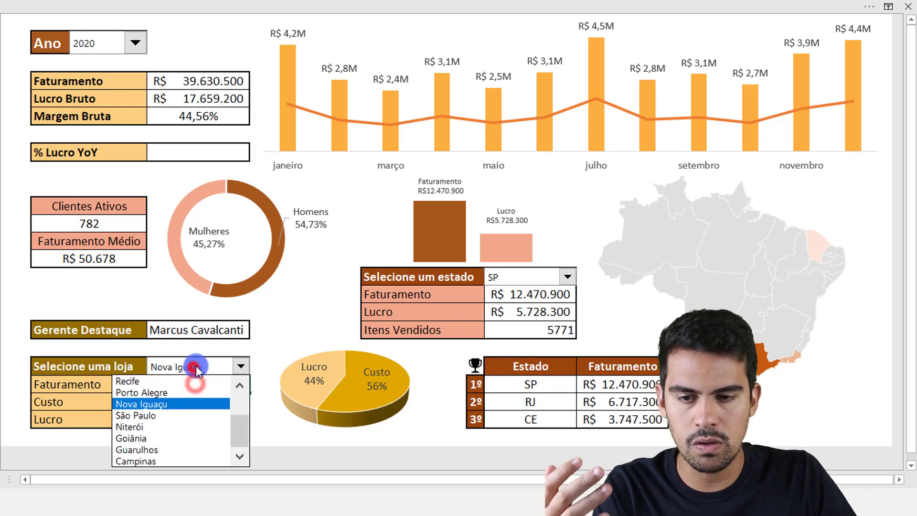
pyautogui.click(148, 382)
pyautogui.moveTo(233, 395); pyautogui.dragTo(233, 407)
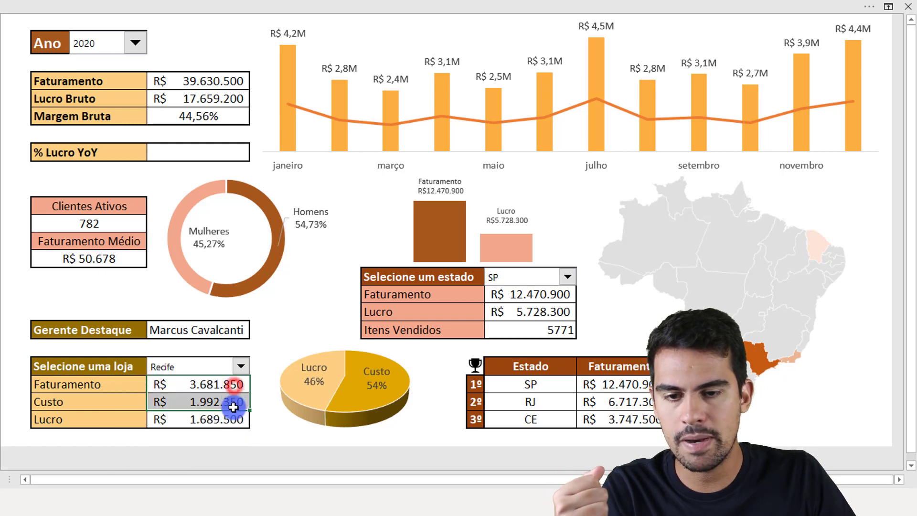
pyautogui.click(199, 363)
pyautogui.click(160, 449)
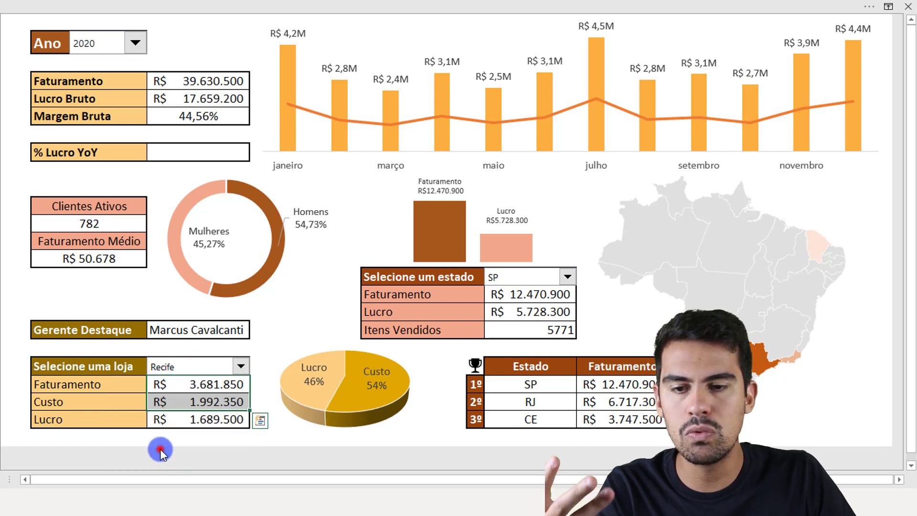
pyautogui.moveTo(195, 387); pyautogui.dragTo(196, 421)
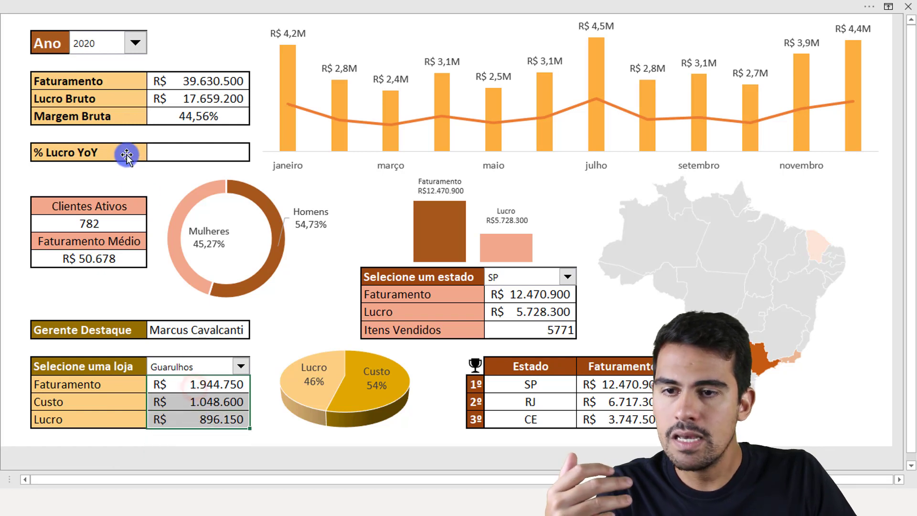
pyautogui.click(126, 123)
# Set the dashboard year to 2021 and check the total Faturamento
pyautogui.click(136, 45)
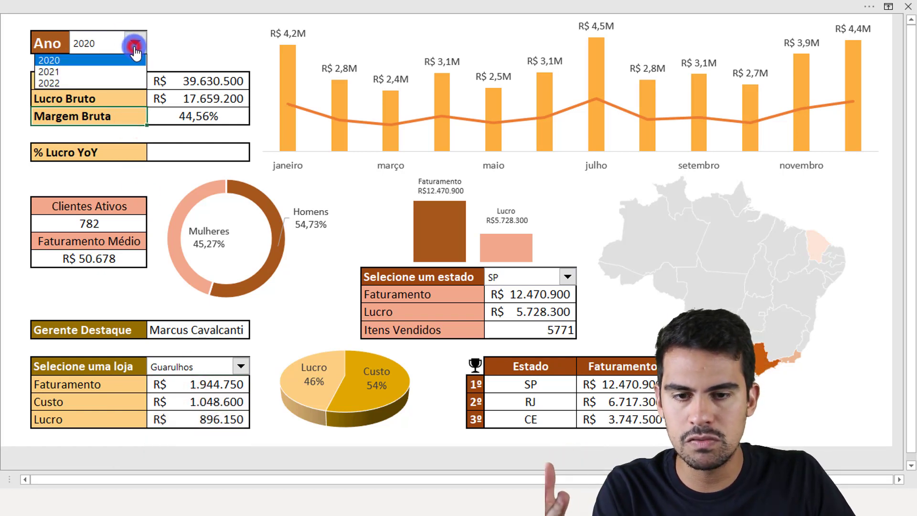
pyautogui.click(122, 61)
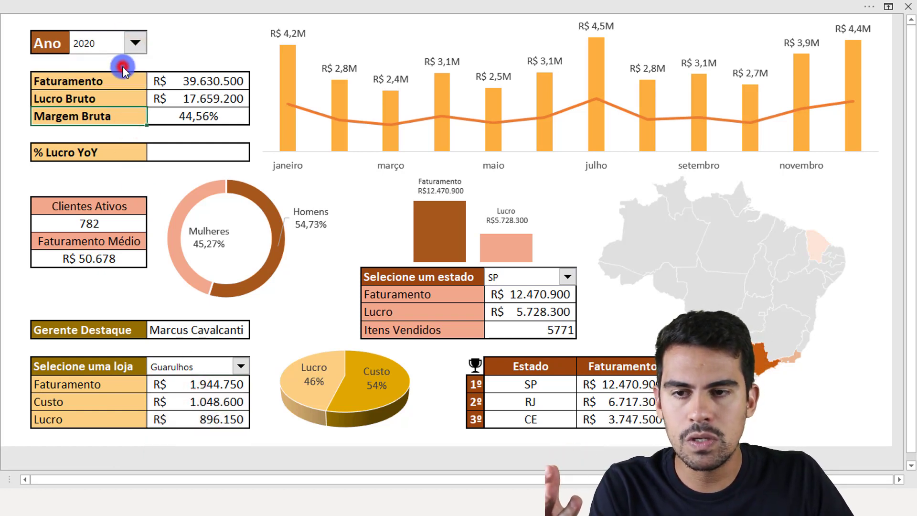
pyautogui.click(156, 88)
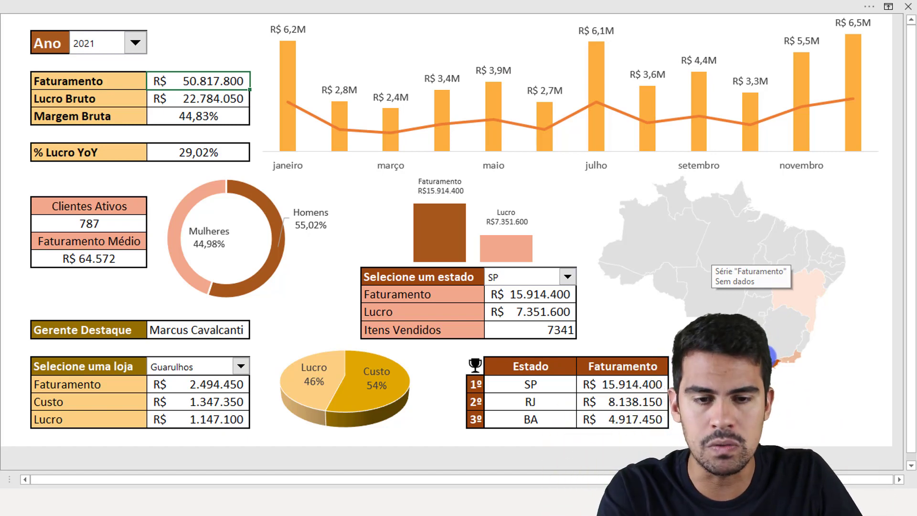
# Inspect the SP, RJ and BA entries of the state ranking and the Brazil map chart
pyautogui.moveTo(495, 389); pyautogui.dragTo(522, 413)
pyautogui.click(526, 380)
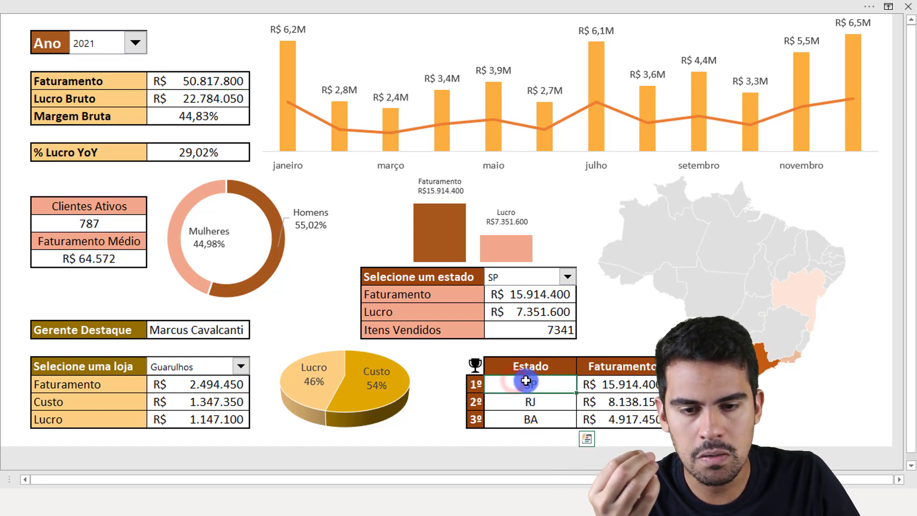
pyautogui.click(543, 414)
pyautogui.click(548, 386)
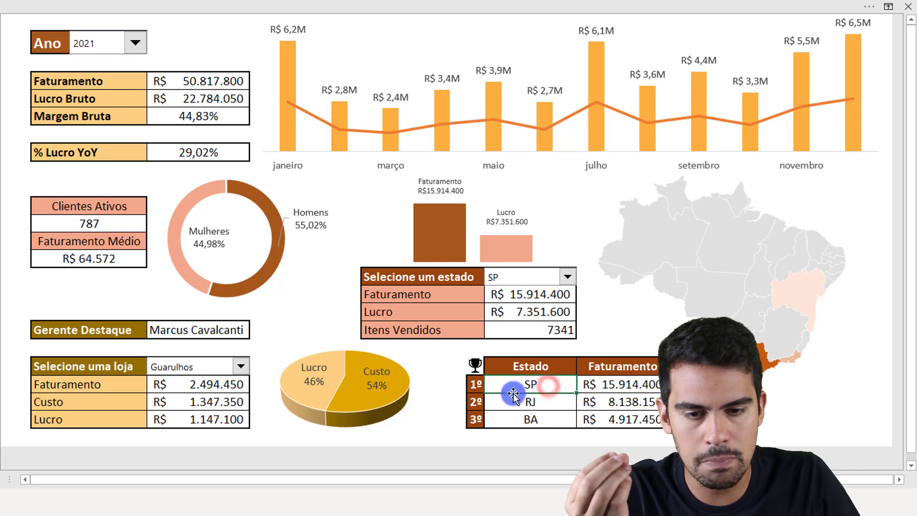
pyautogui.moveTo(753, 352)
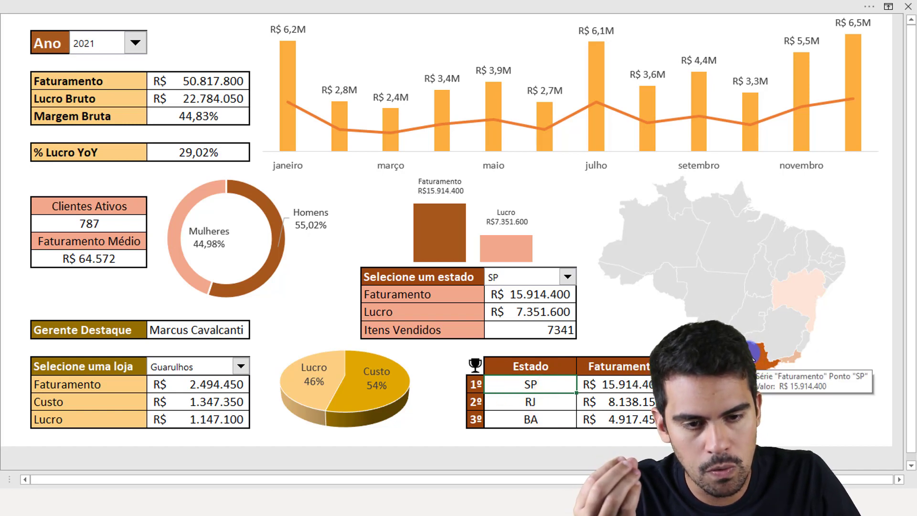
pyautogui.click(536, 401)
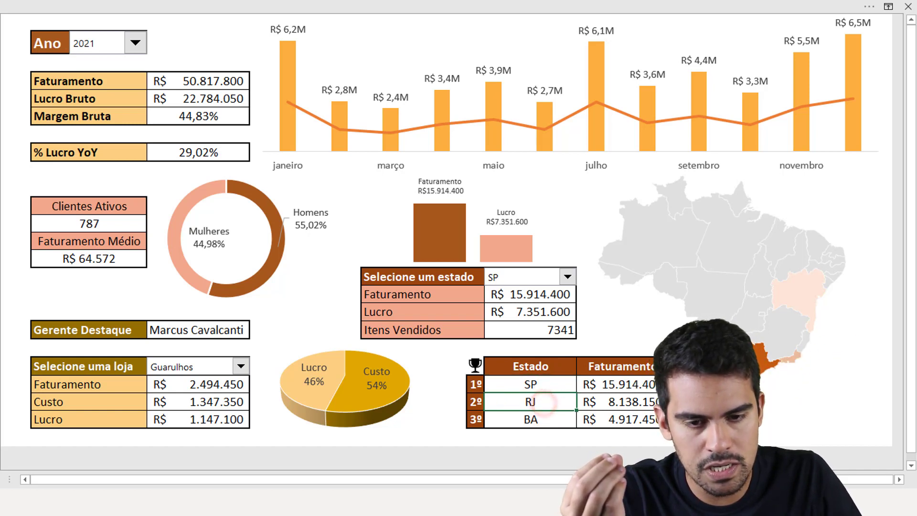
pyautogui.click(617, 396)
pyautogui.click(516, 404)
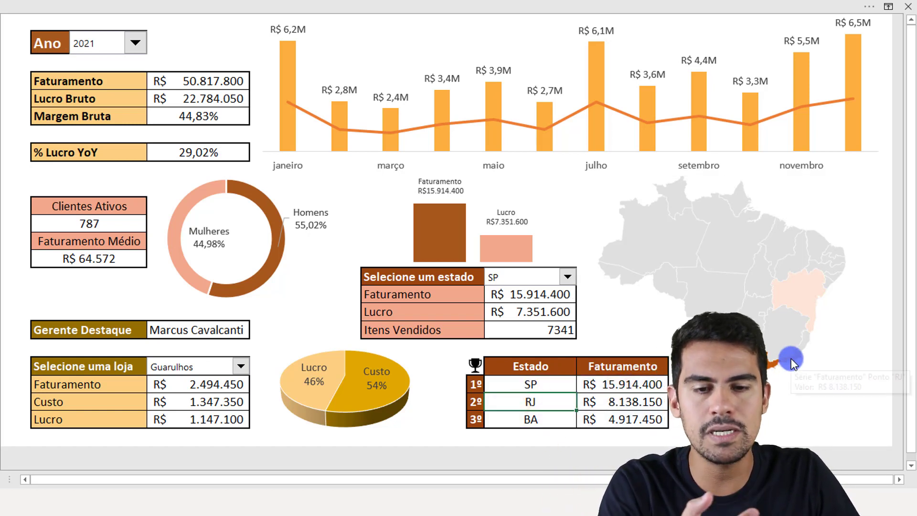
pyautogui.click(622, 421)
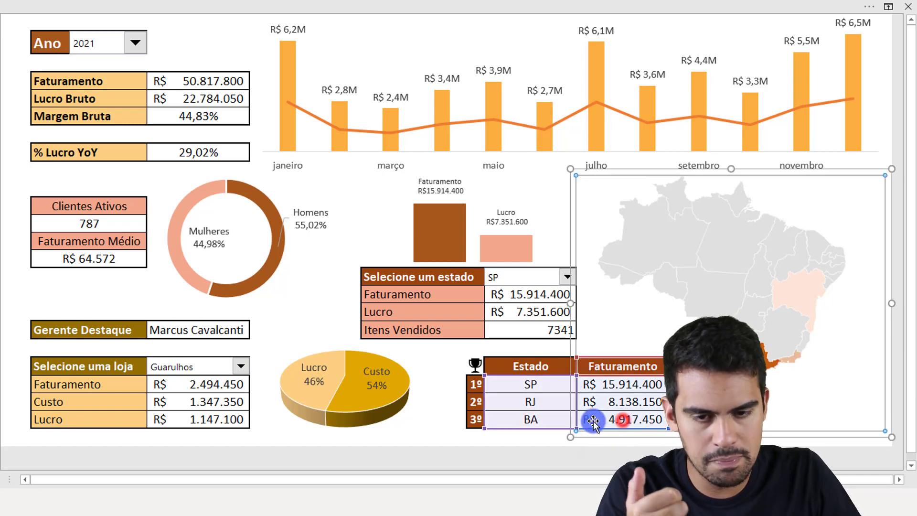
pyautogui.click(548, 419)
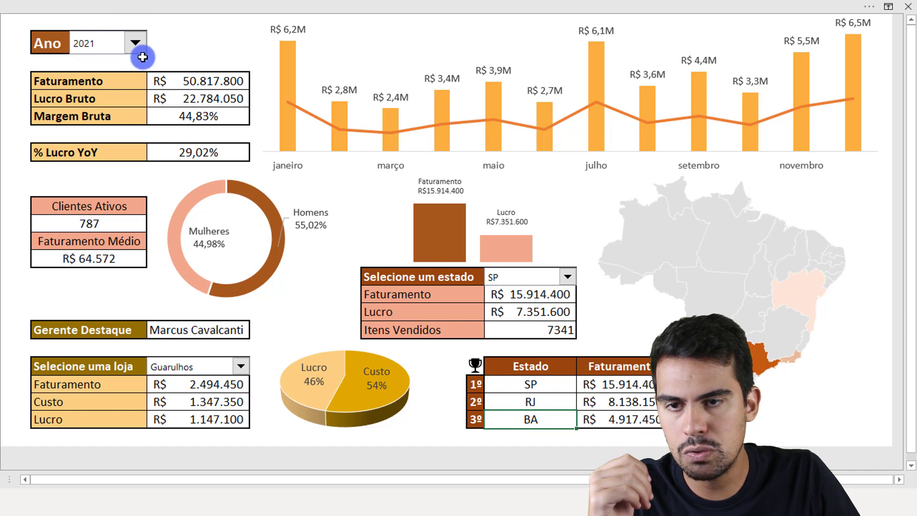
# Set the dashboard year to 2020 and review the updated ranking entries
pyautogui.click(133, 45)
pyautogui.click(125, 61)
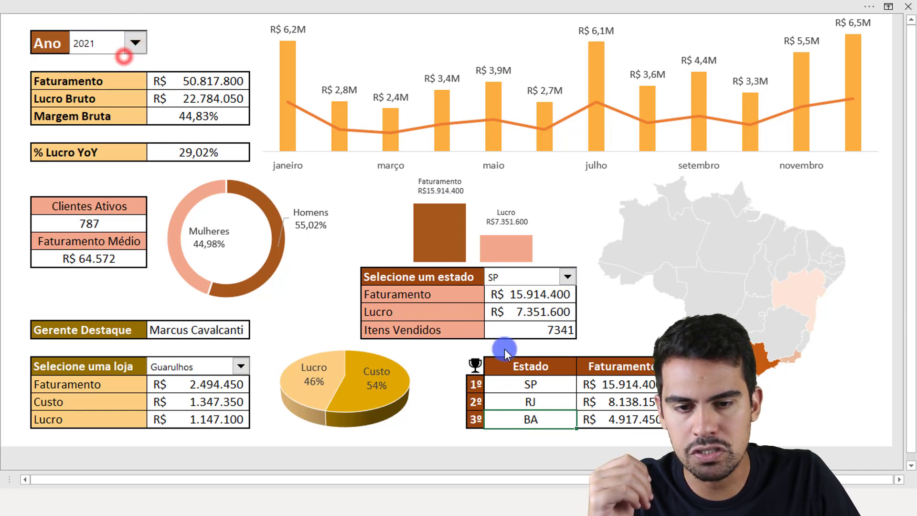
pyautogui.click(549, 386)
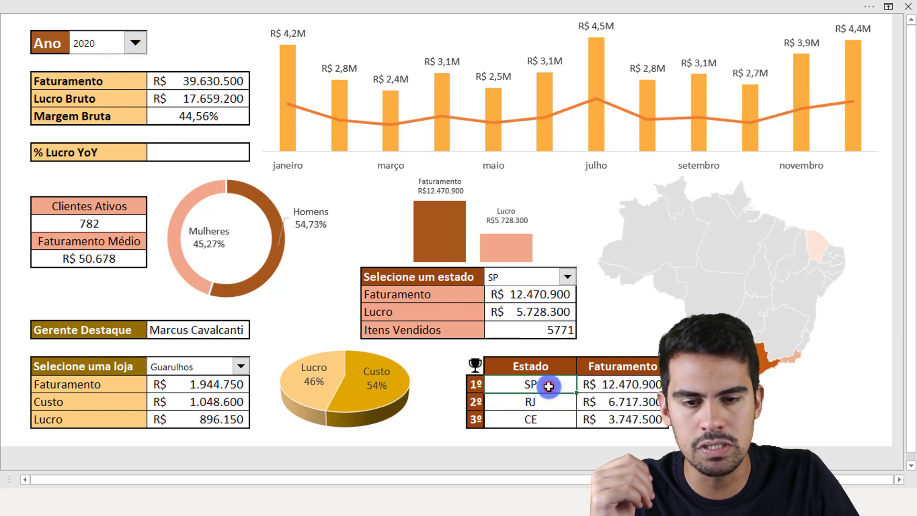
pyautogui.click(542, 419)
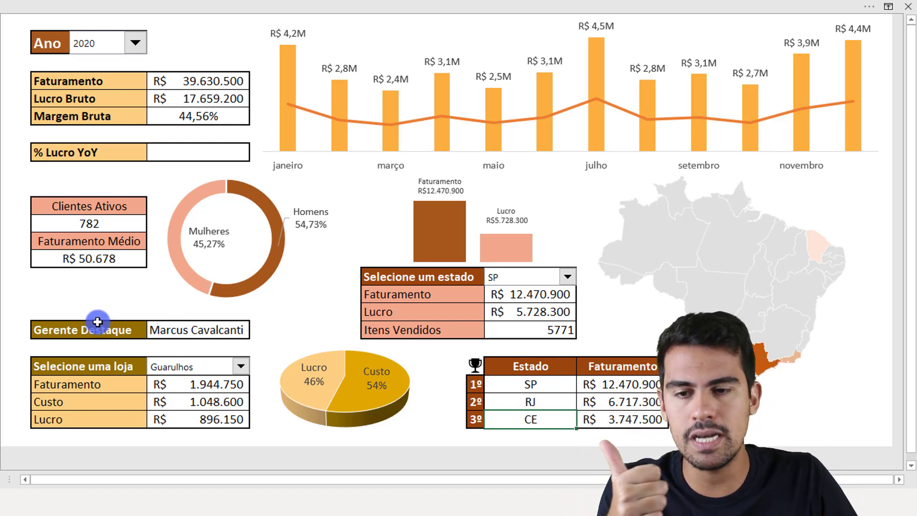
# Reopen the store and year selectors, leaving them on Guarulhos and 2020
pyautogui.click(211, 364)
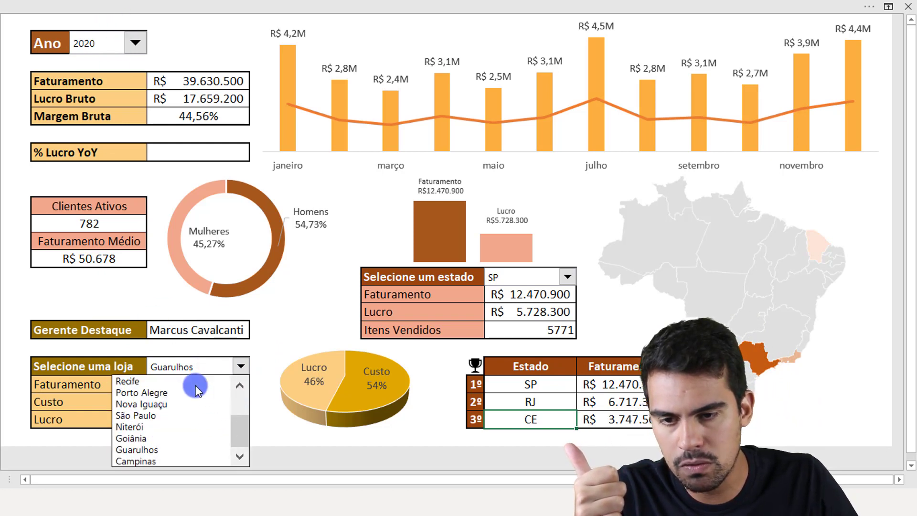
pyautogui.scroll(1, 242, 426)
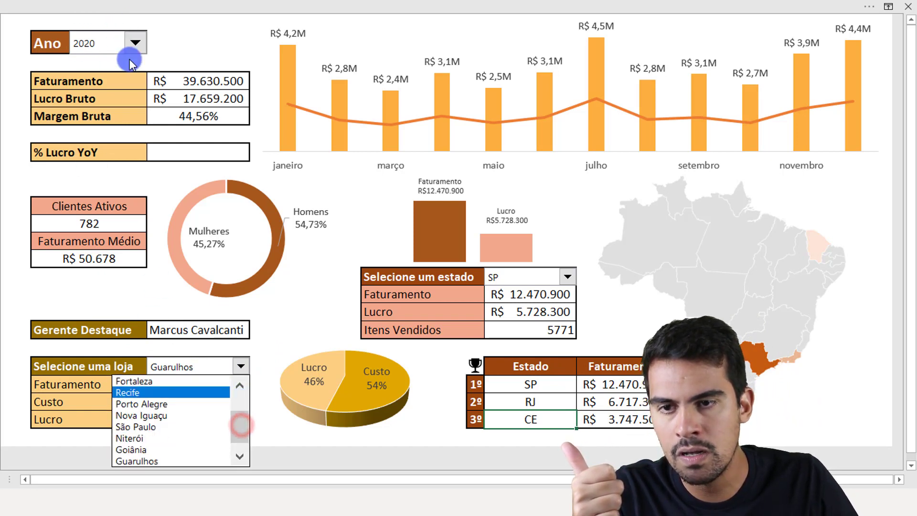
pyautogui.click(135, 42)
pyautogui.click(129, 46)
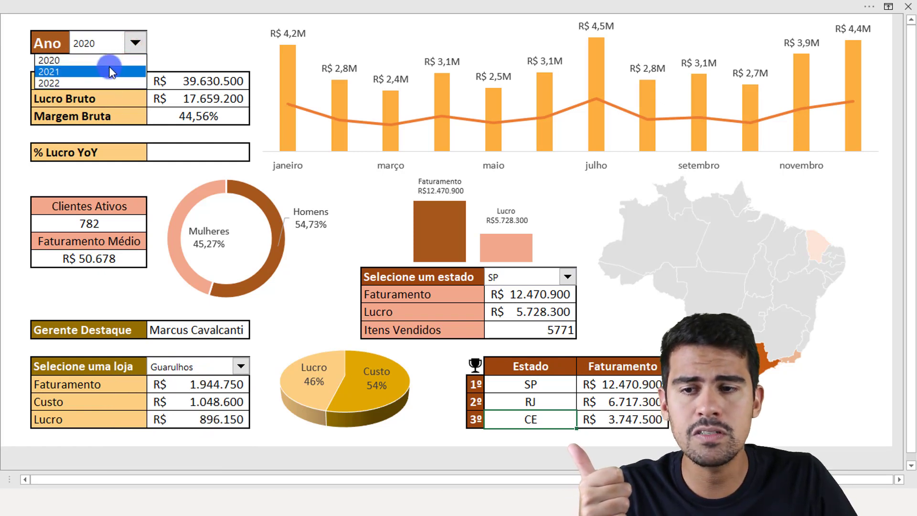
pyautogui.click(118, 42)
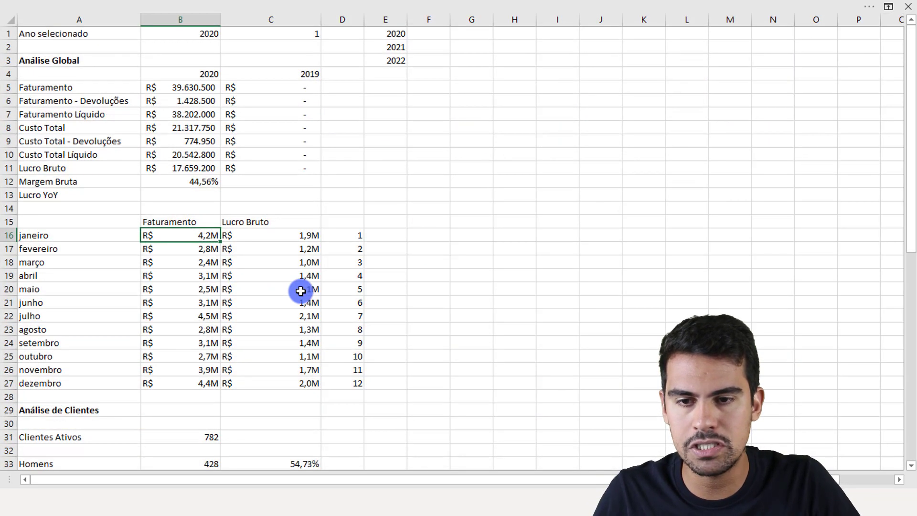
# Cycle forward through the 2022 sales, product table and state revenue sheets, then step back
pyautogui.hotkey('ctrl', 'pagedown')
pyautogui.hotkey('ctrl', 'pagedown')
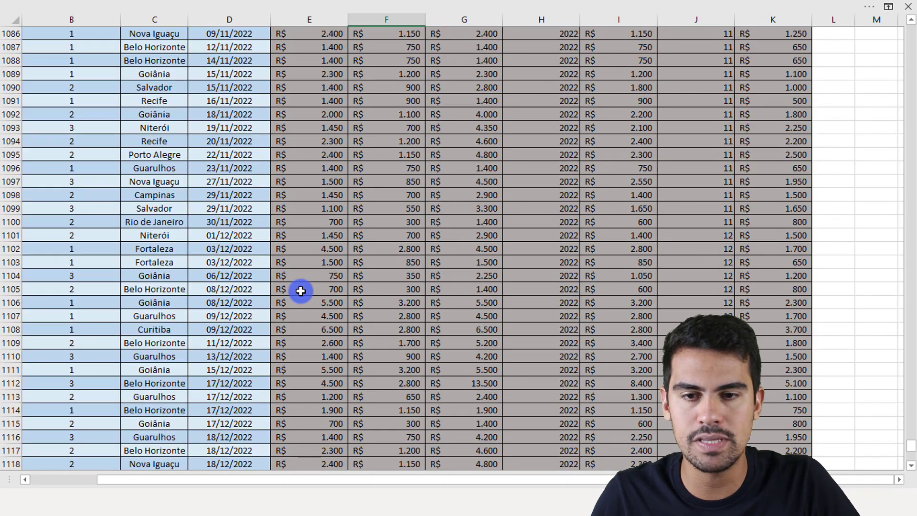
pyautogui.hotkey('ctrl', 'pagedown')
pyautogui.hotkey('ctrl', 'pagedown')
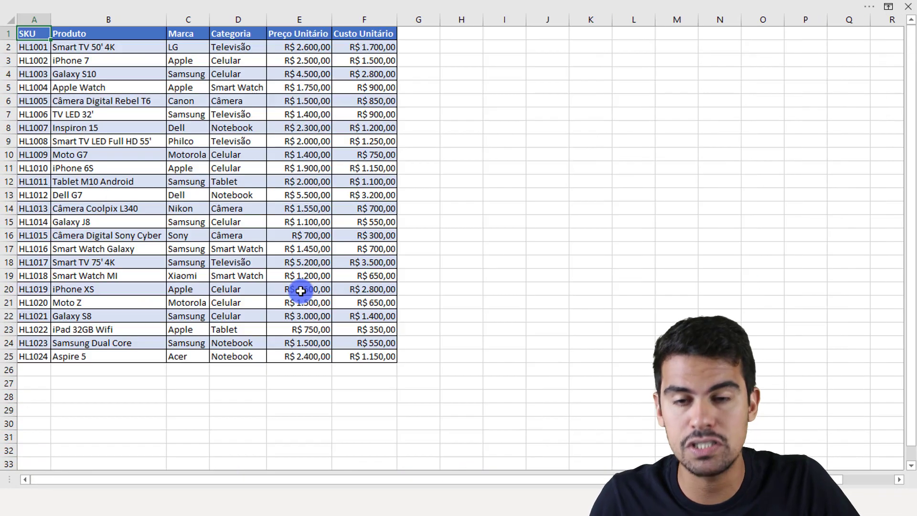
pyautogui.hotkey('ctrl', 'pagedown')
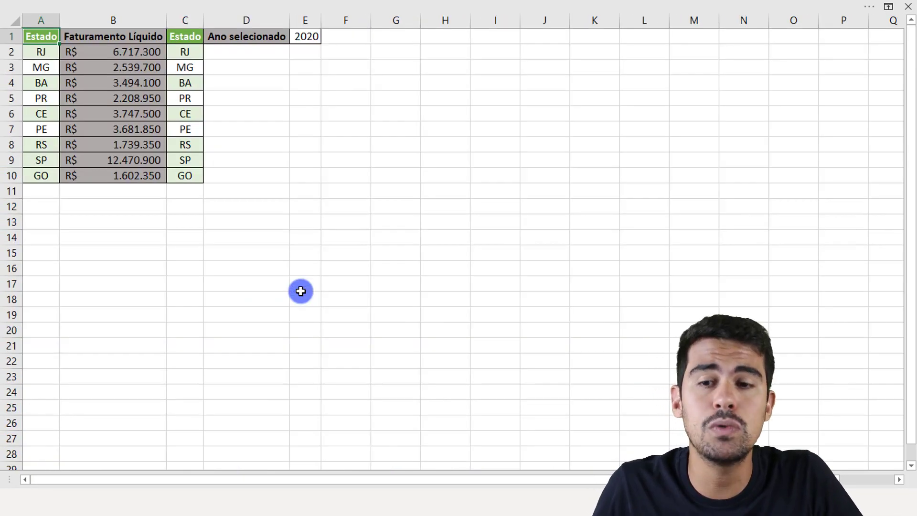
pyautogui.hotkey('ctrl', 'pagedown')
pyautogui.hotkey('ctrl', 'pageup')
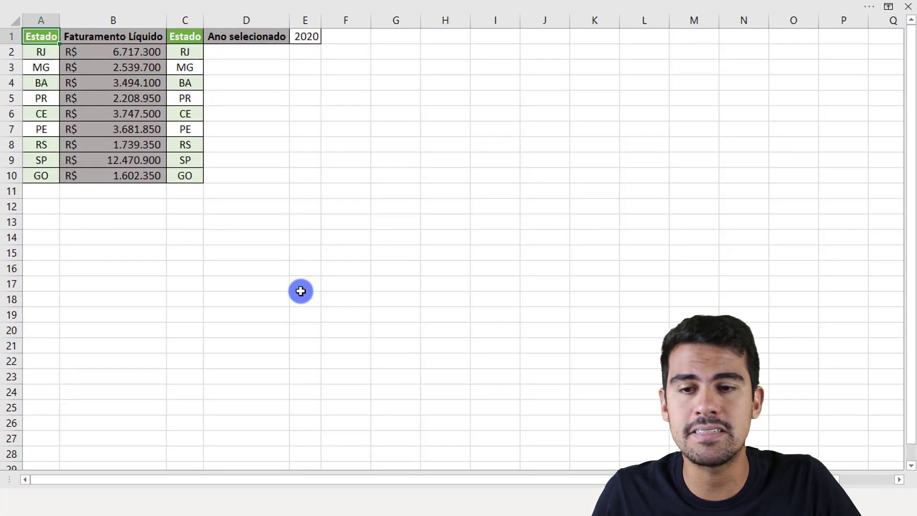
pyautogui.hotkey('ctrl', 'pageup')
pyautogui.hotkey('ctrl', 'pageup')
pyautogui.hotkey('ctrl', 'pageup')
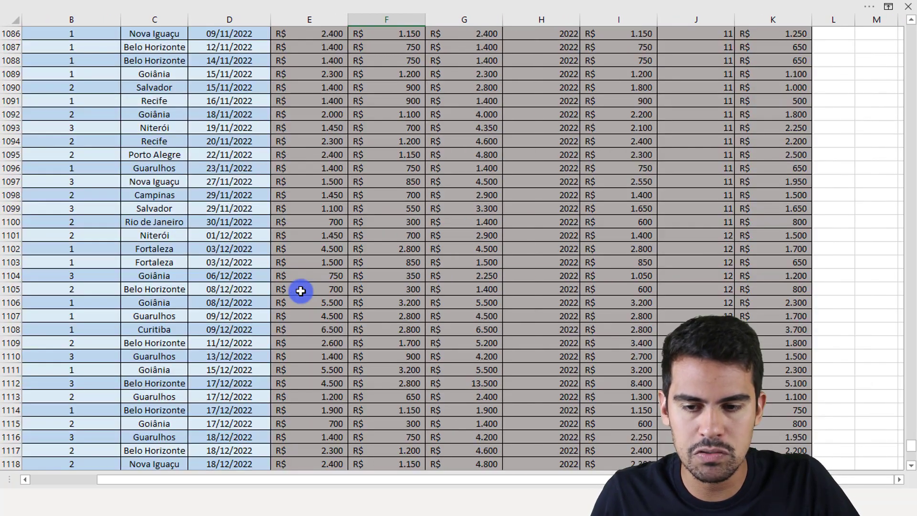
pyautogui.hotkey('ctrl', 'pageup')
pyautogui.hotkey('ctrl', 'pageup')
pyautogui.hotkey('ctrl', 'pageup')
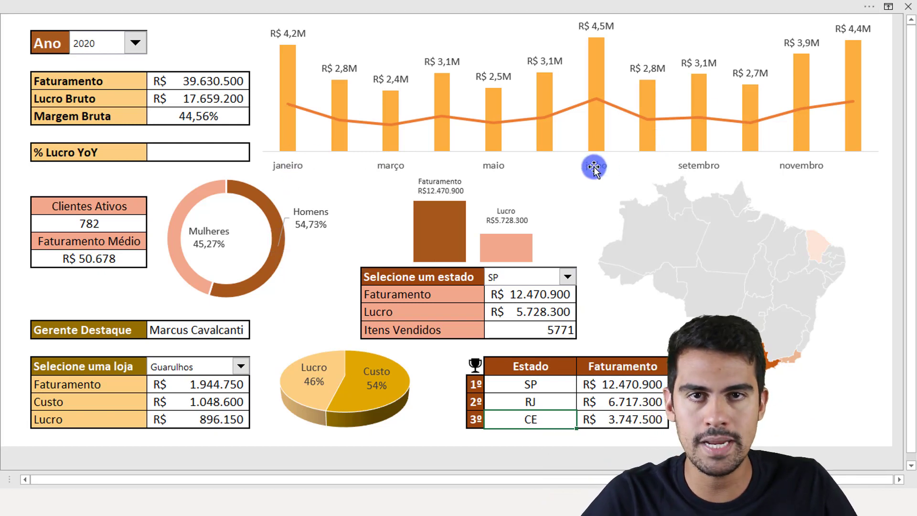
# Restore the full ribbon, formula bar and headings, then check the formulas in C5 and C4
pyautogui.click(888, 9)
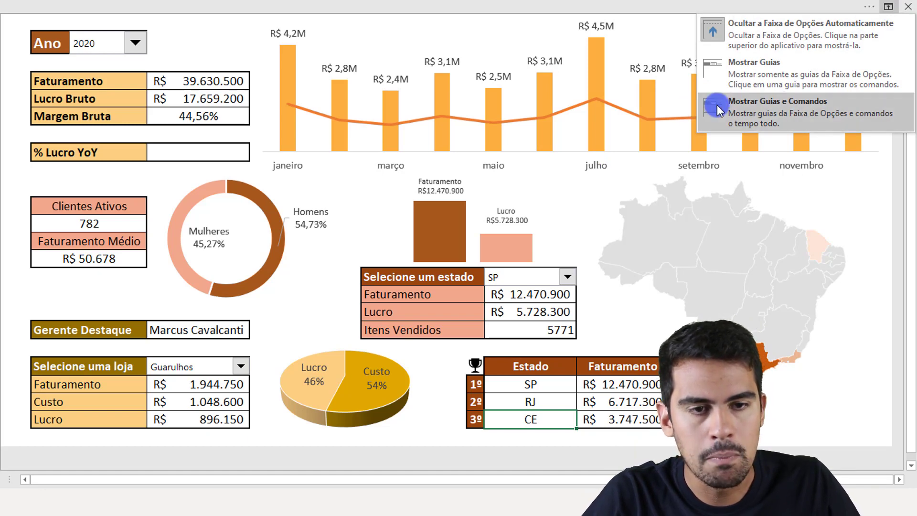
pyautogui.click(762, 110)
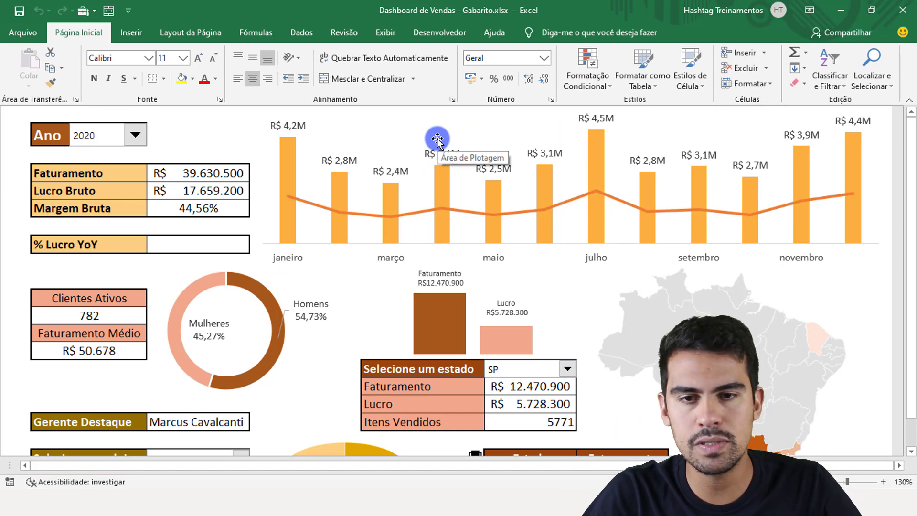
pyautogui.click(386, 36)
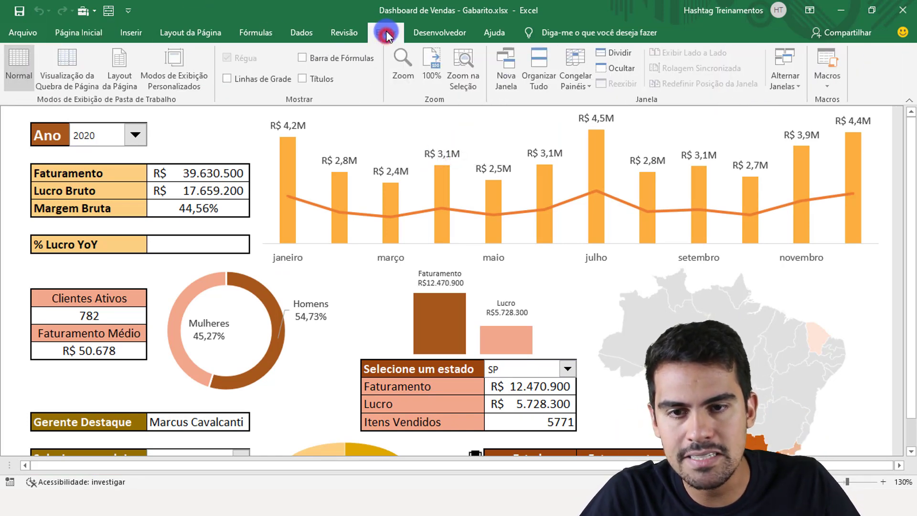
pyautogui.click(315, 57)
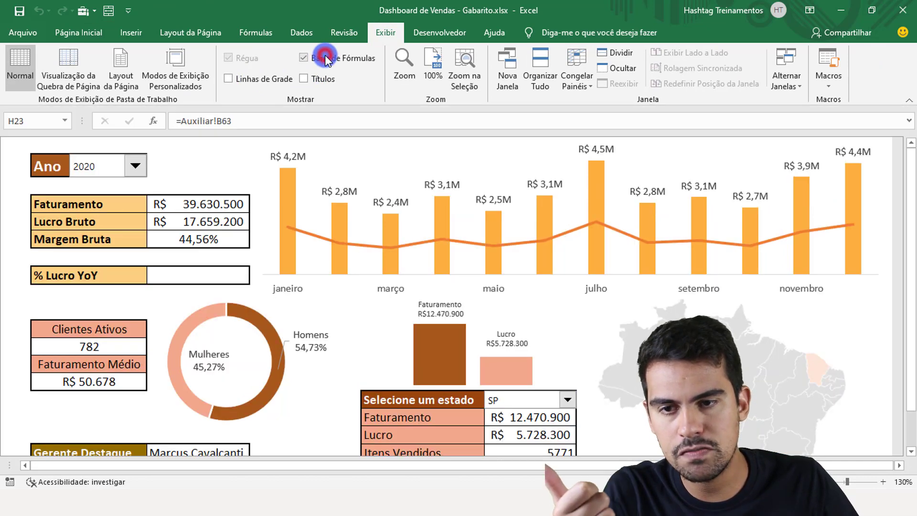
pyautogui.click(329, 79)
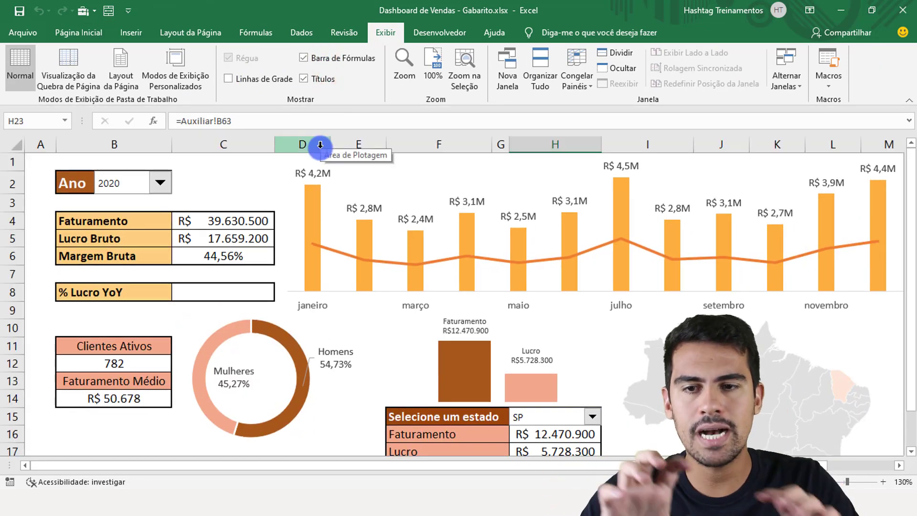
pyautogui.click(226, 234)
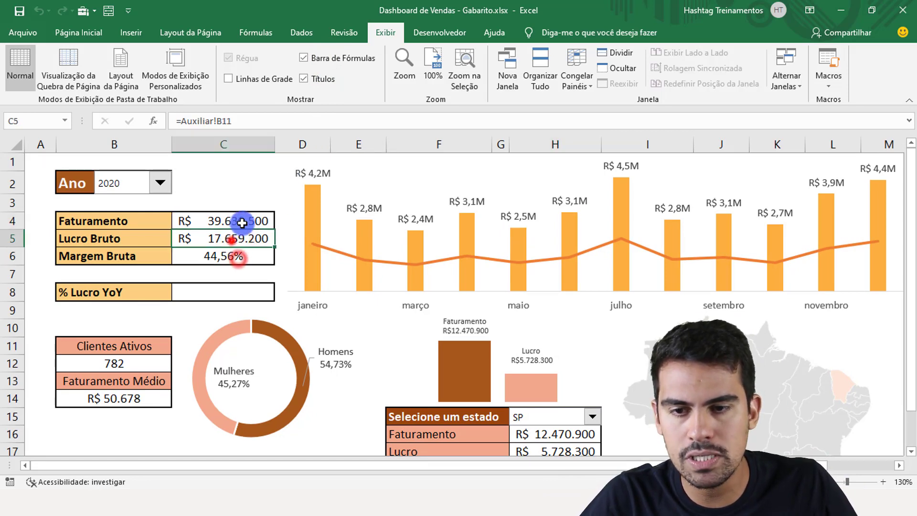
pyautogui.click(243, 221)
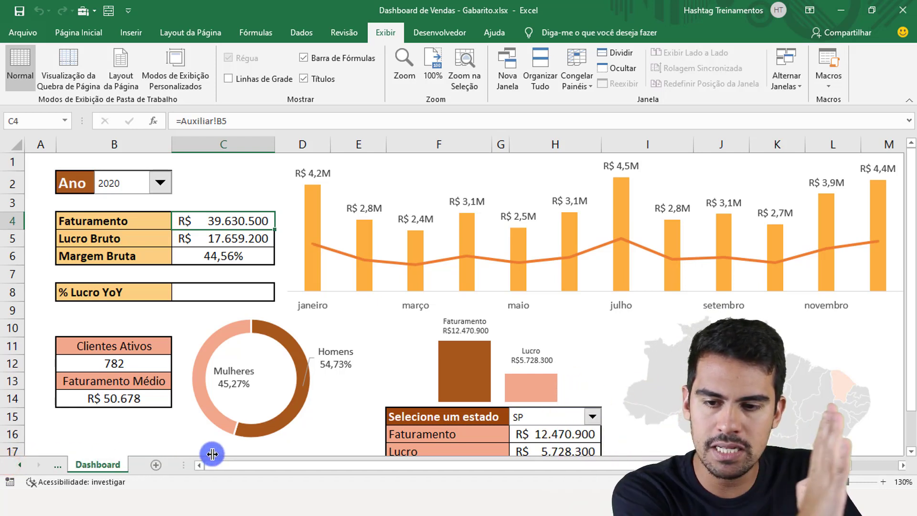
# Step back through the sheet tabs to Produtos, then return to the Dashboard sheet
pyautogui.moveTo(8, 463); pyautogui.dragTo(430, 444)
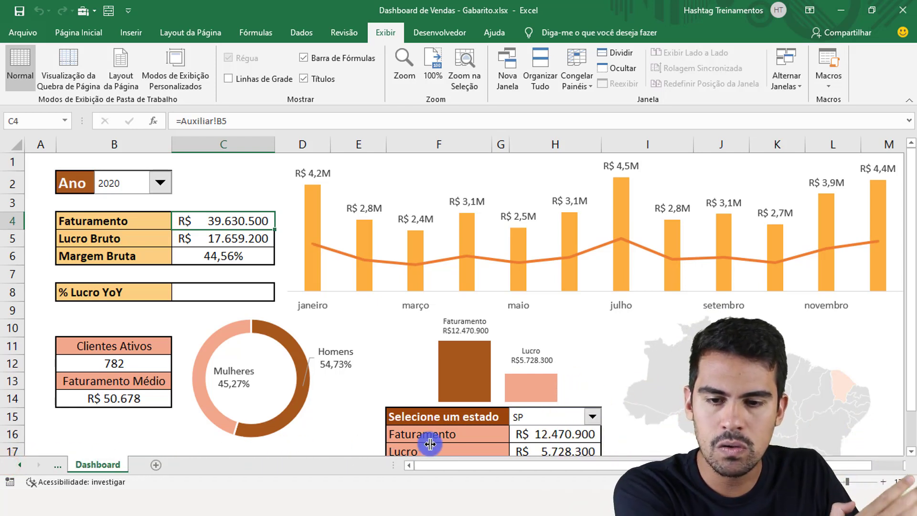
pyautogui.click(57, 463)
pyautogui.click(59, 466)
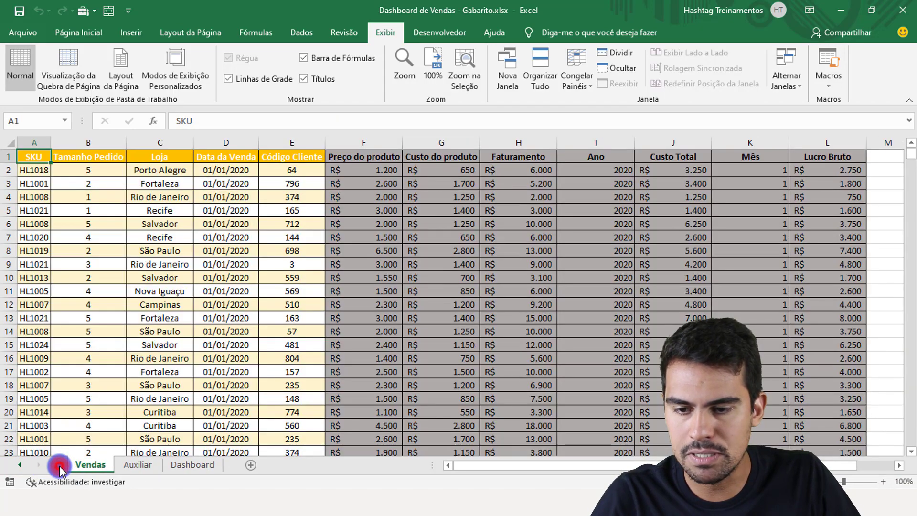
pyautogui.click(59, 466)
pyautogui.click(58, 465)
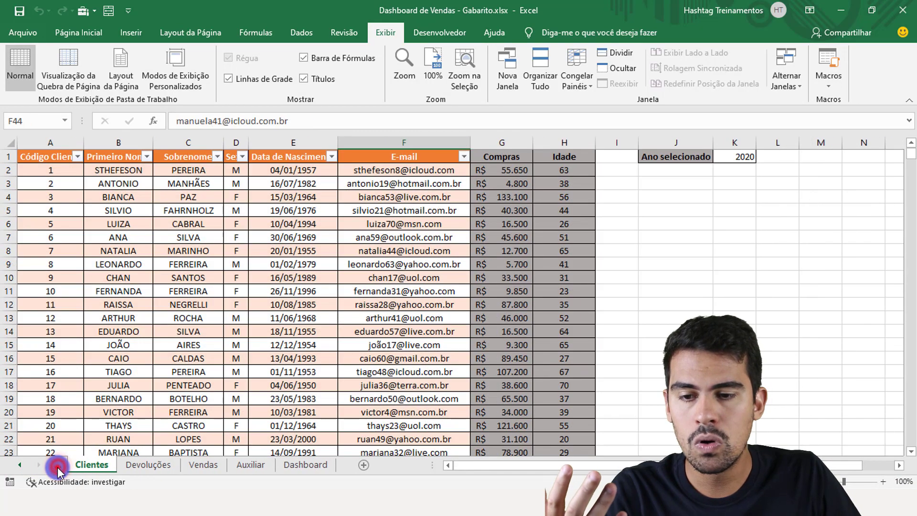
pyautogui.click(58, 466)
pyautogui.click(358, 465)
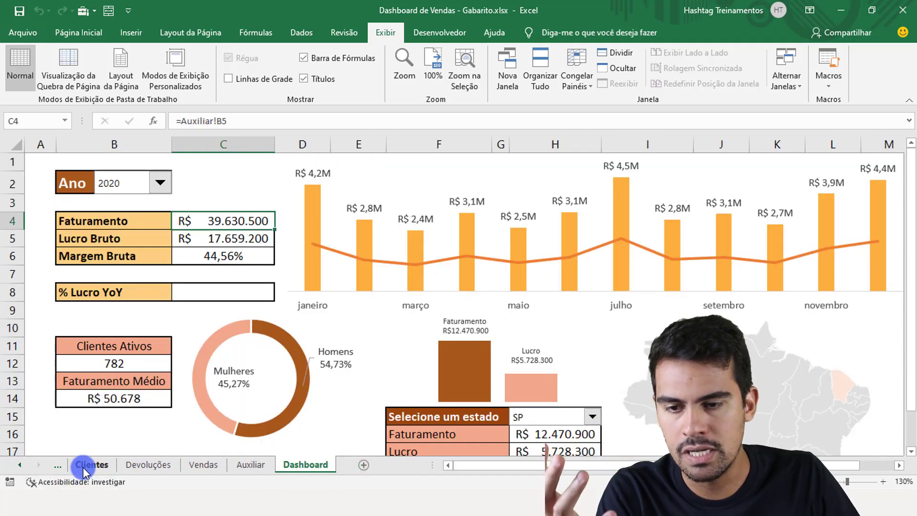
# Visit the Clientes, Devoluções and Vendas sheets in turn, ending on Auxiliar
pyautogui.click(84, 465)
pyautogui.click(160, 317)
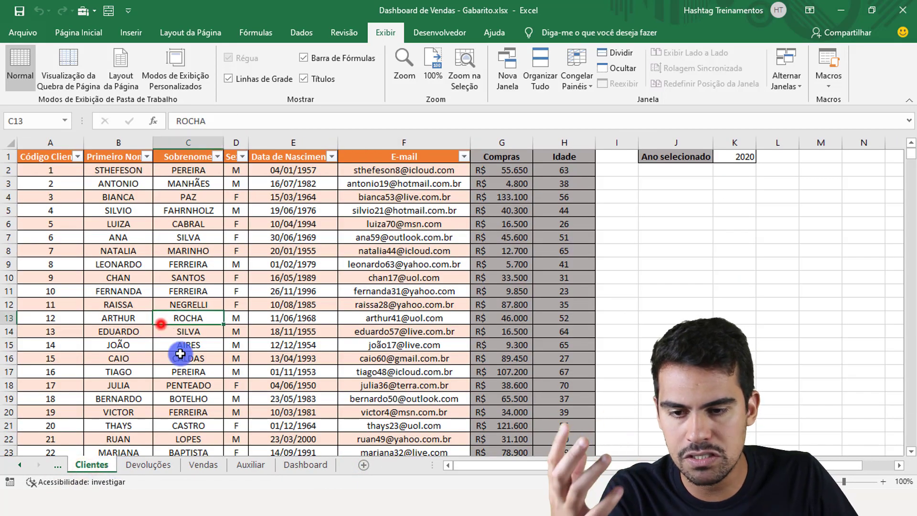
pyautogui.click(165, 465)
pyautogui.click(155, 373)
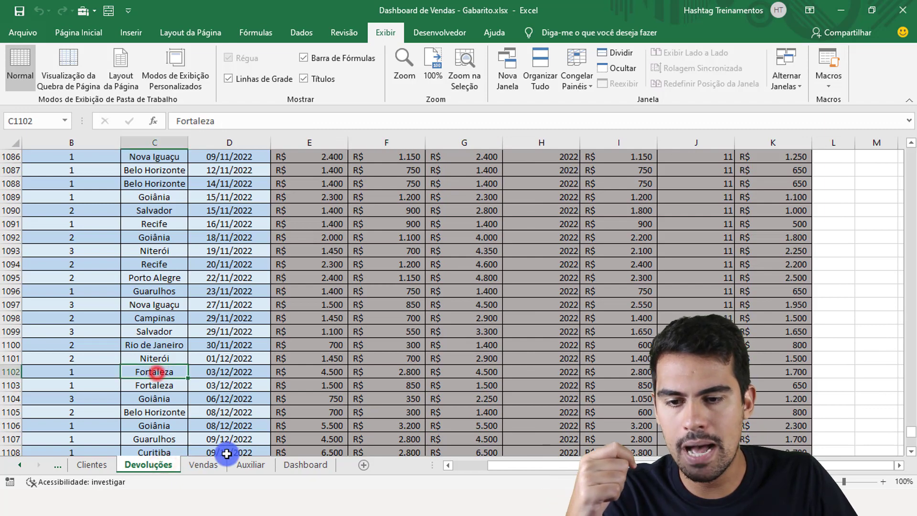
pyautogui.click(205, 466)
pyautogui.click(249, 464)
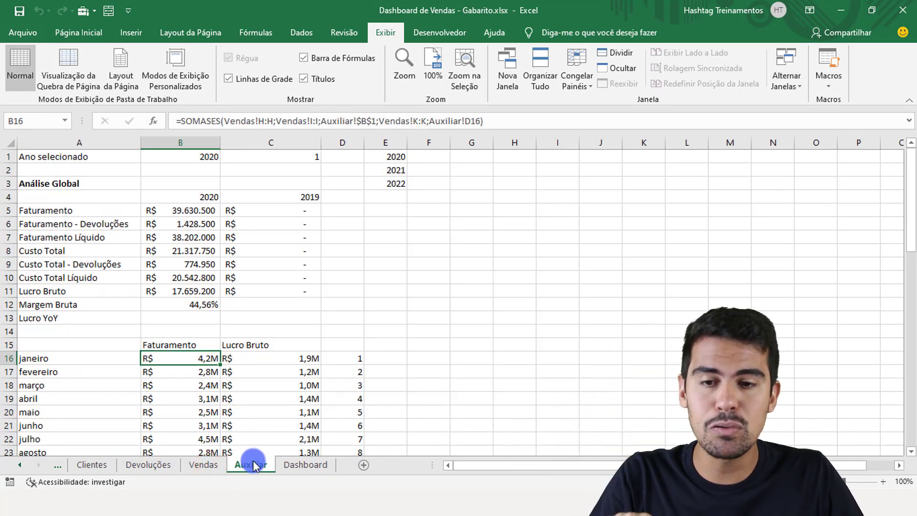
pyautogui.click(198, 220)
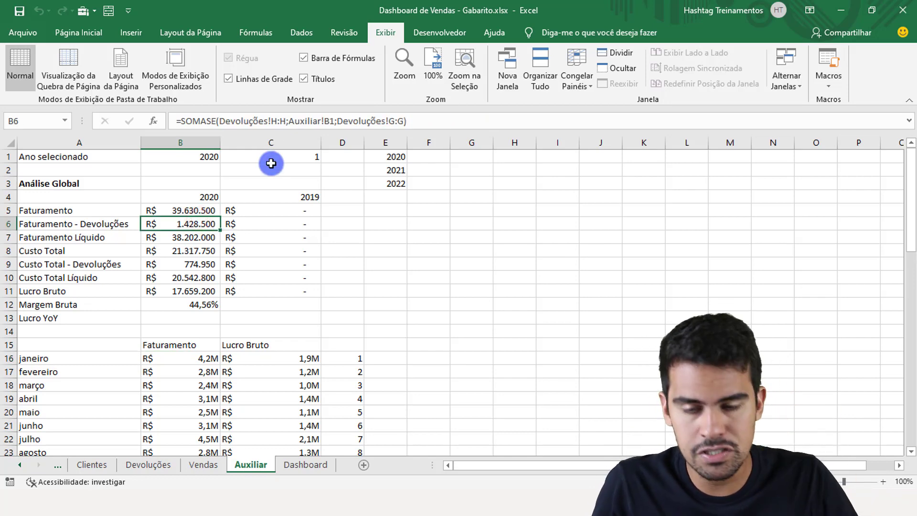
pyautogui.hotkey('ctrl', 'pagedown')
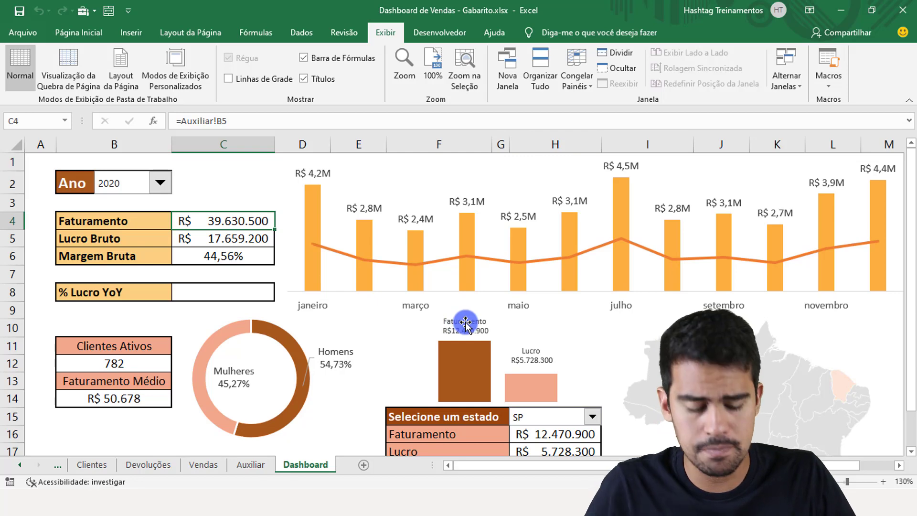
pyautogui.hotkey('ctrl', 'pageup')
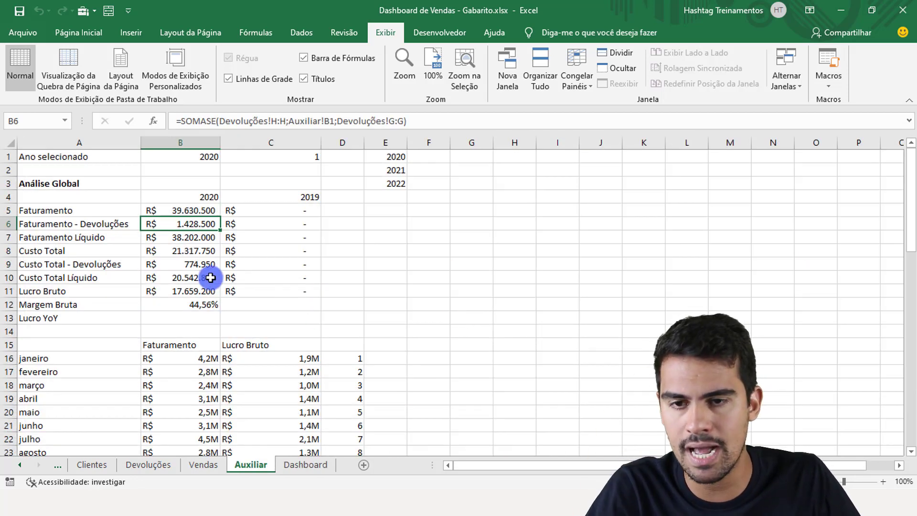
pyautogui.press('Down')
pyautogui.press('Down')
pyautogui.press('Down')
pyautogui.press('Down')
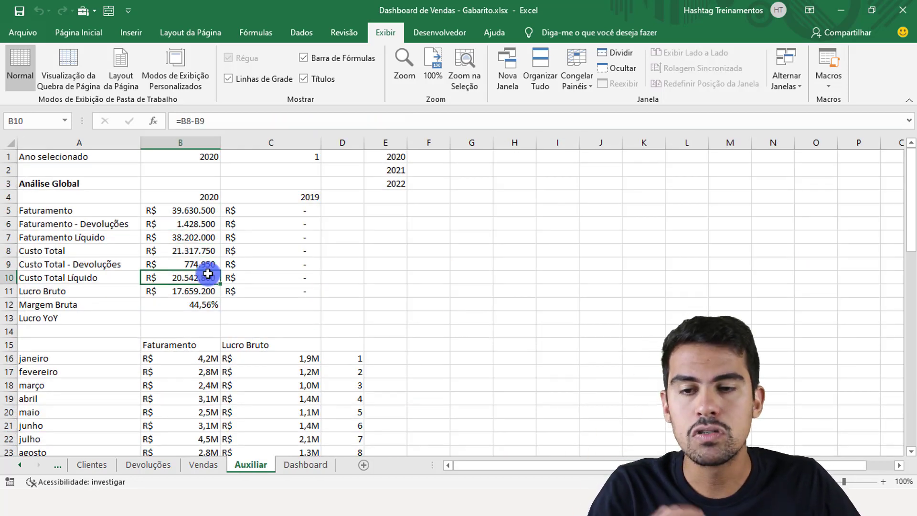
pyautogui.press('Up')
pyautogui.press('Up')
pyautogui.click(284, 379)
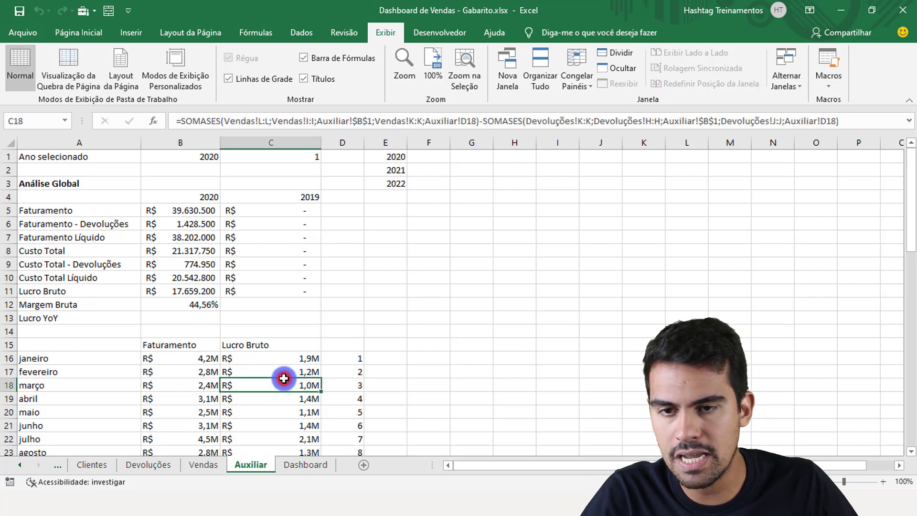
pyautogui.press('Right')
pyautogui.press('Left')
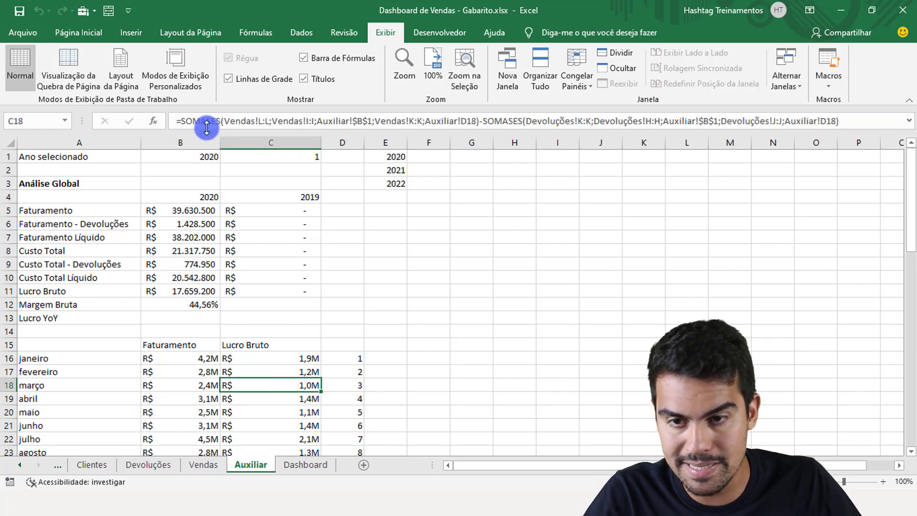
pyautogui.scroll(-3, 331, 256)
pyautogui.scroll(-1, 137, 399)
pyautogui.click(191, 396)
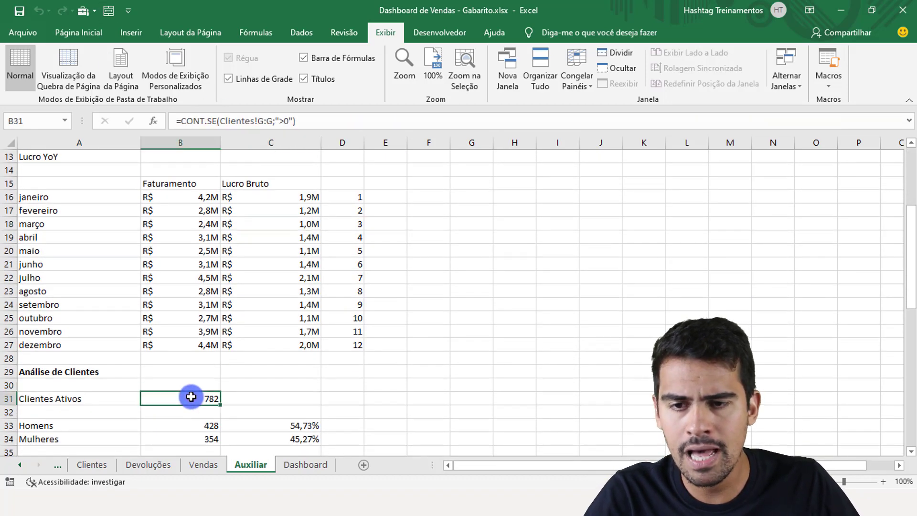
pyautogui.scroll(-1, 189, 310)
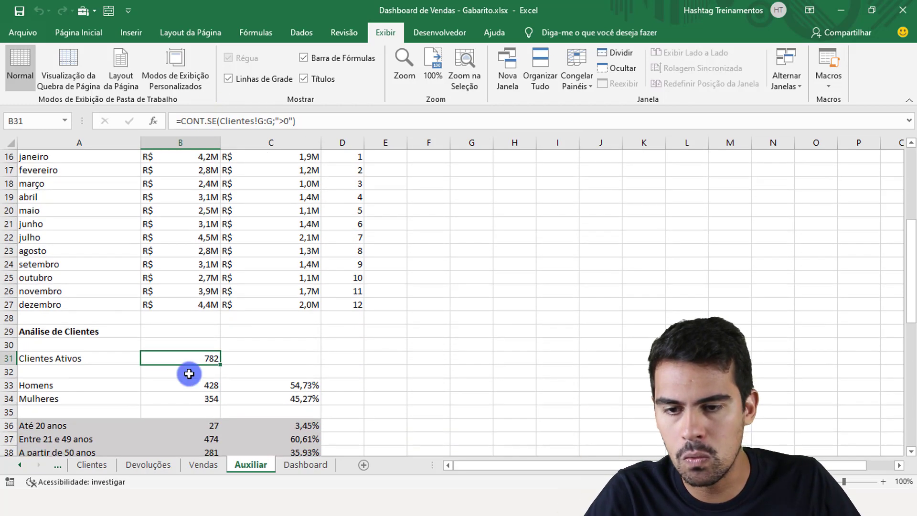
pyautogui.click(178, 389)
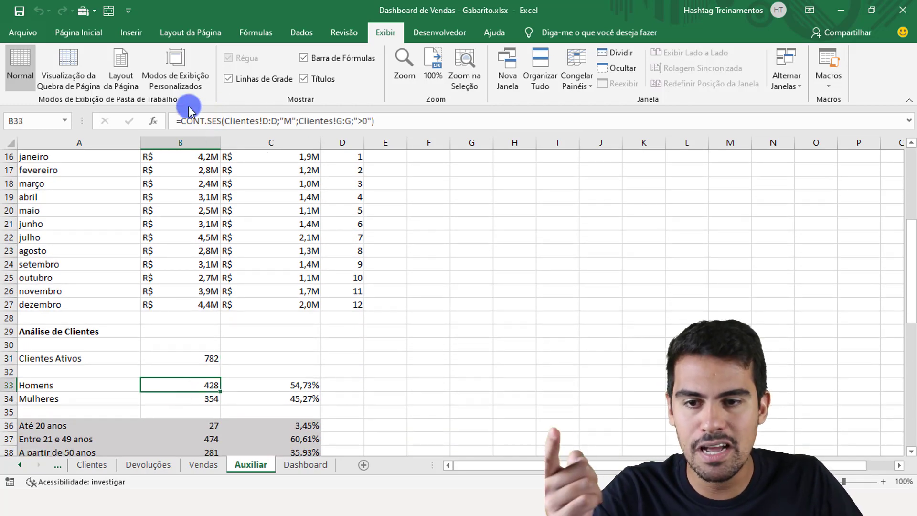
pyautogui.scroll(-1, 287, 299)
pyautogui.scroll(-2, 284, 303)
pyautogui.click(196, 353)
pyautogui.scroll(-3, 241, 353)
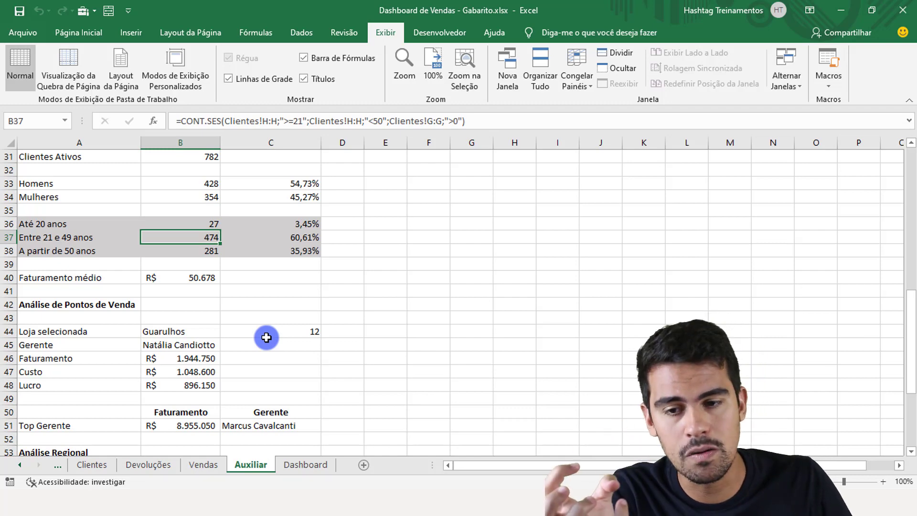
# Review the top manager revenue, selected state profit and second-ranked state revenue formulas on Auxiliar
pyautogui.scroll(-2, 264, 337)
pyautogui.click(190, 353)
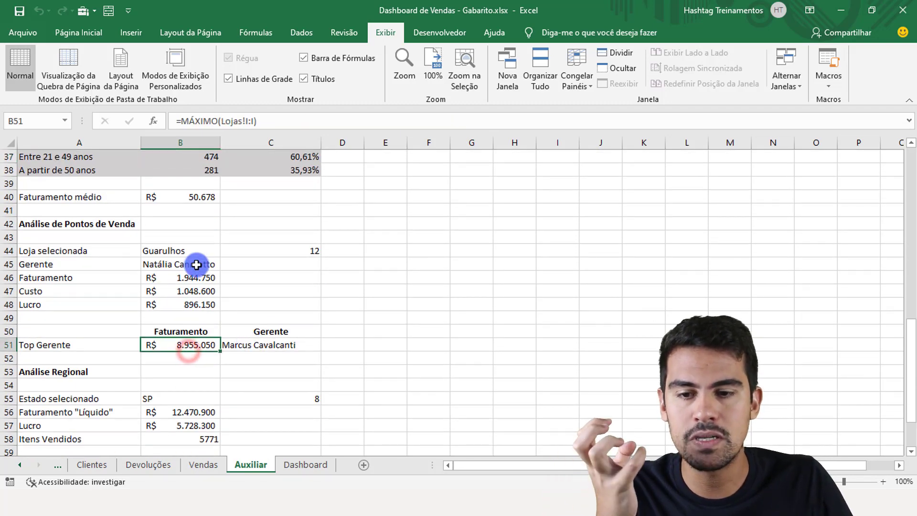
pyautogui.scroll(-2, 205, 286)
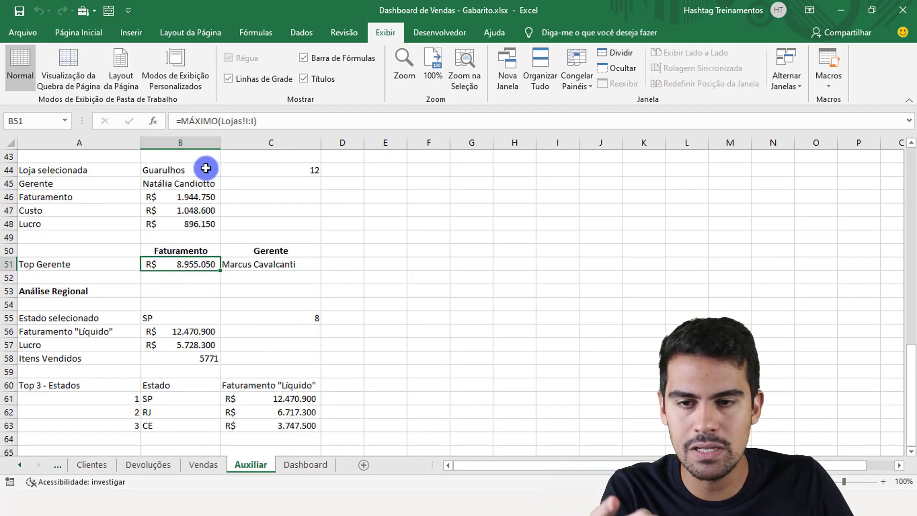
pyautogui.click(189, 344)
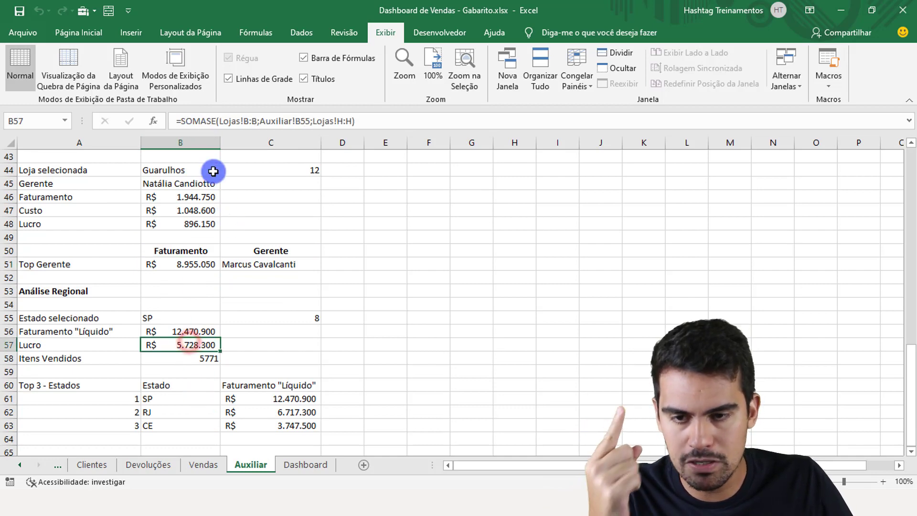
pyautogui.click(281, 417)
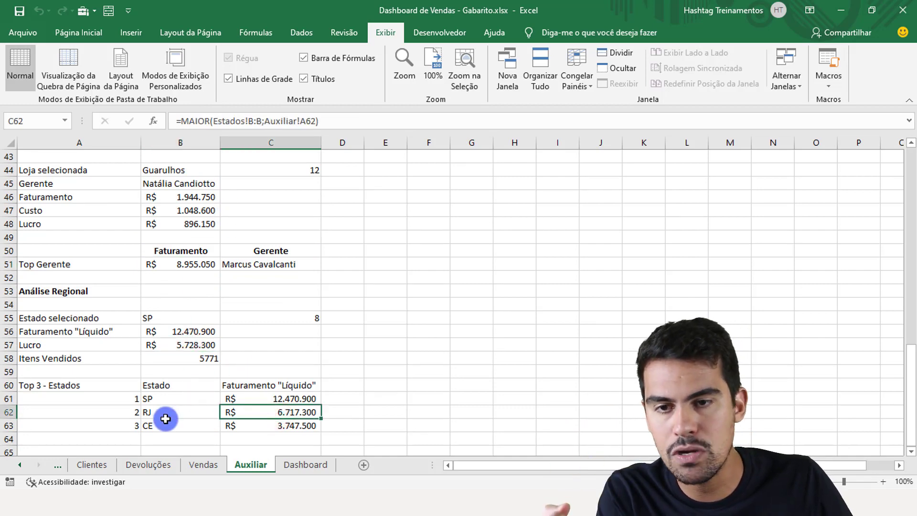
# Scroll back to the top of Auxiliar and move on to the Dashboard sheet
pyautogui.scroll(-2, 194, 388)
pyautogui.scroll(2, 200, 385)
pyautogui.scroll(7, 200, 382)
pyautogui.scroll(3, 201, 375)
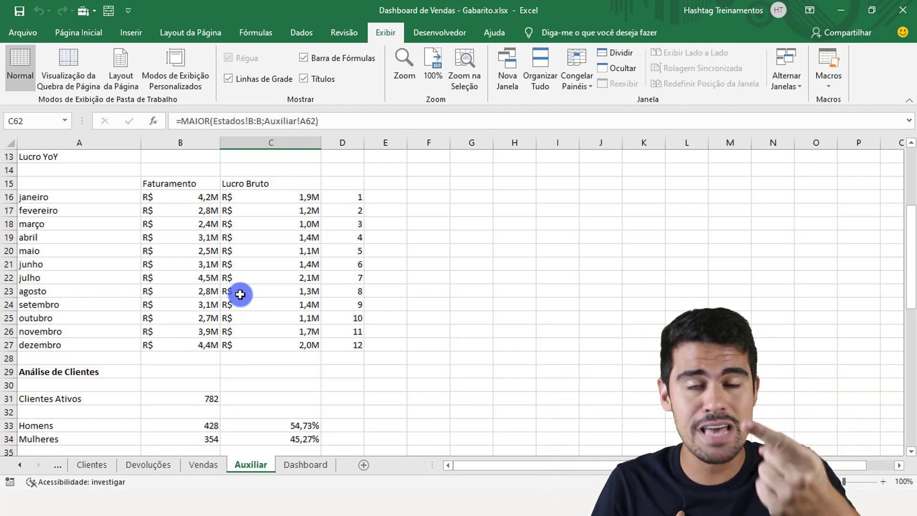
pyautogui.hotkey('ctrl', 'pagedown')
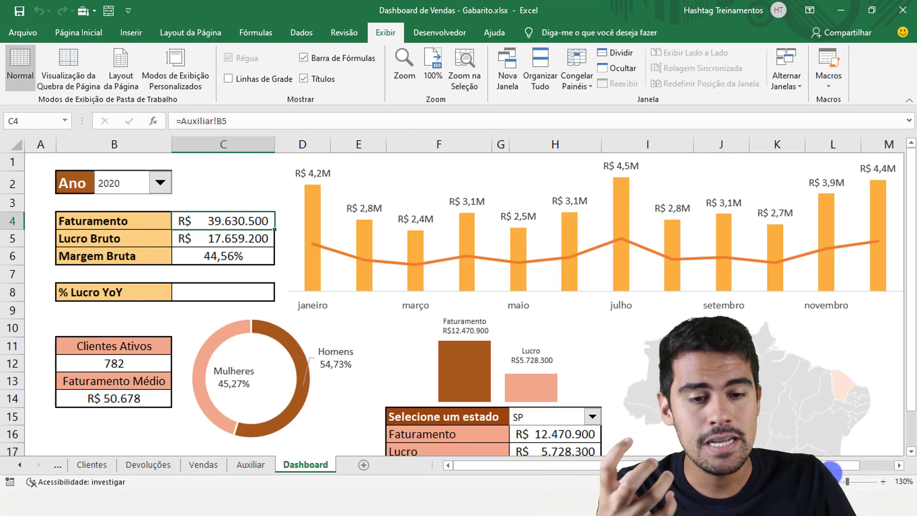
# Zoom the Dashboard sheet out from 130% to 80% to see the map, pie chart and ranking
pyautogui.scroll(-5, 454, 296)
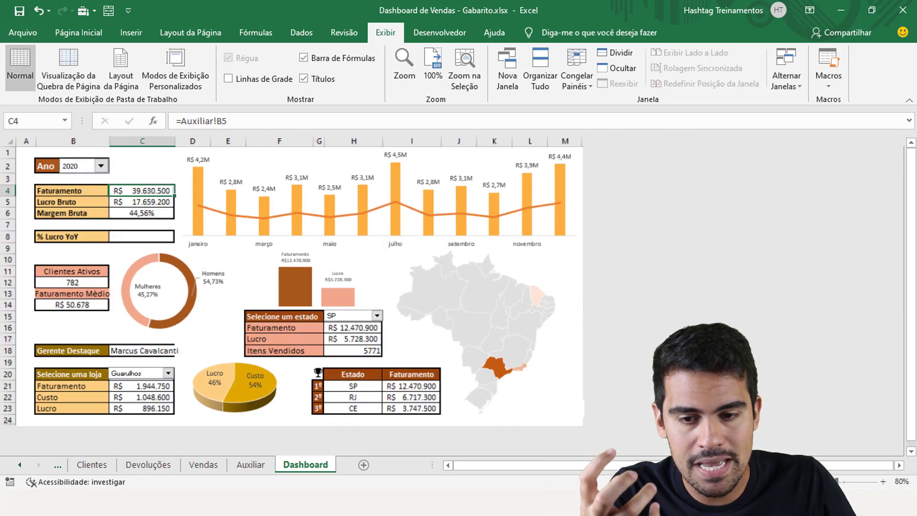